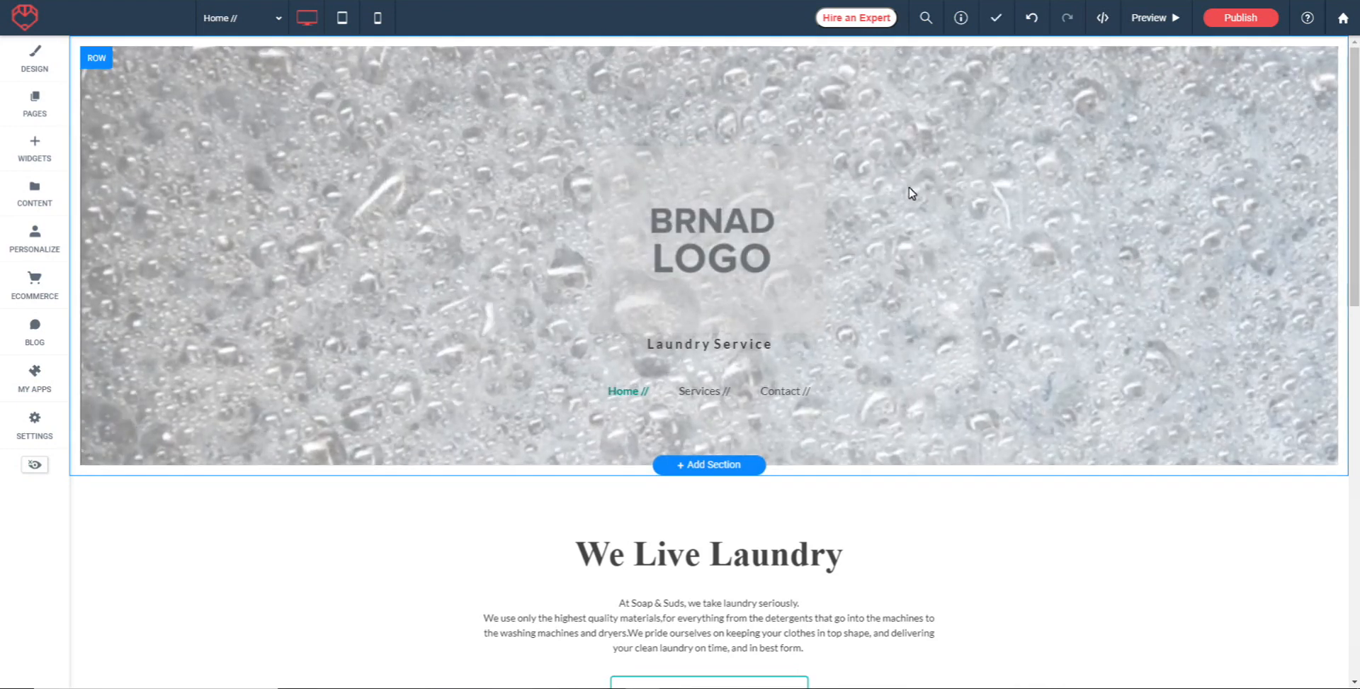
# - Add a Table widget to the page below the "Choose Your Service" button, above the laundry icons
pyautogui.moveTo(1353, 94); pyautogui.dragTo(1355, 199)
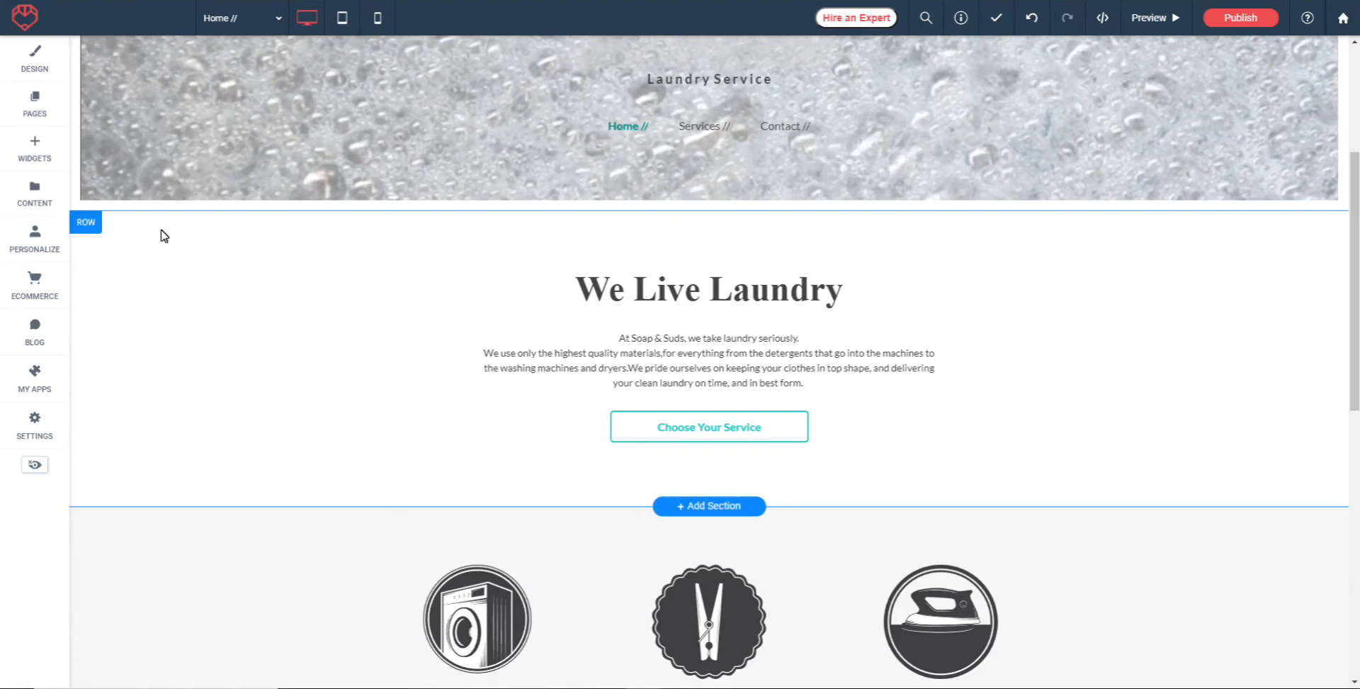
pyautogui.click(37, 150)
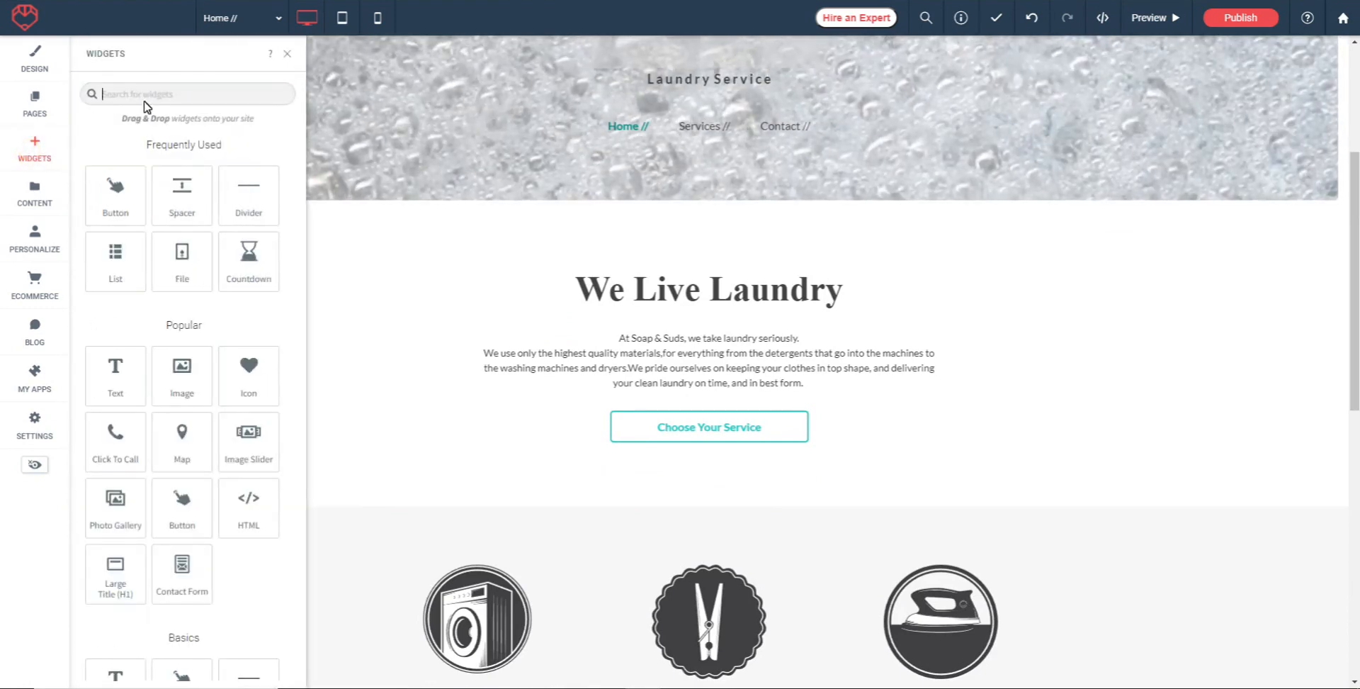
pyautogui.scroll(-5, 173, 177)
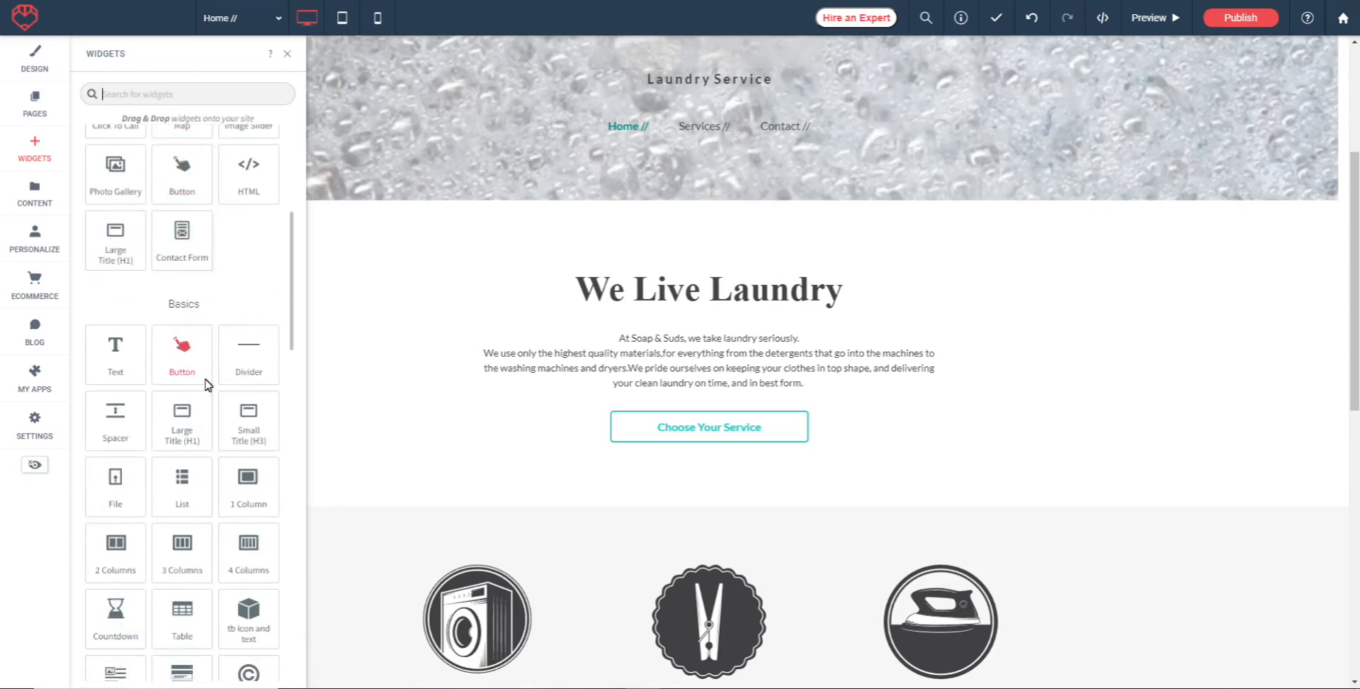
pyautogui.scroll(-1, 181, 340)
pyautogui.moveTo(182, 535); pyautogui.dragTo(753, 530)
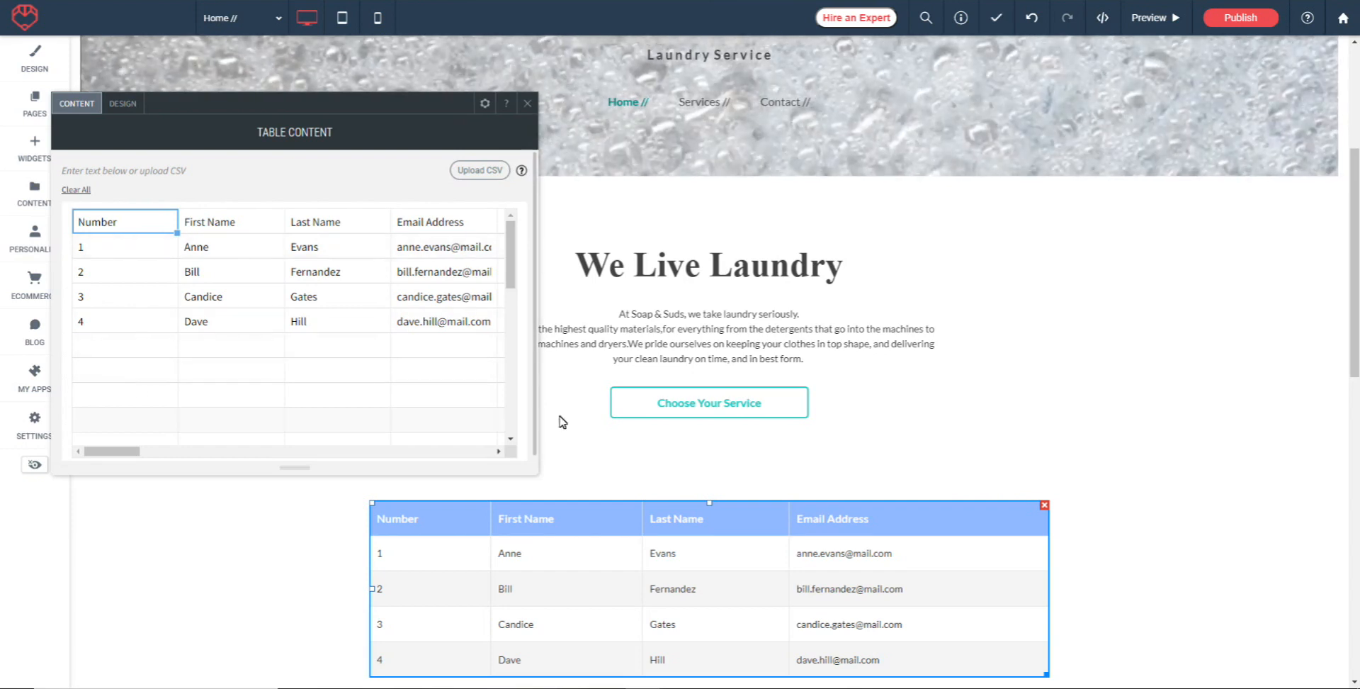
# - Add a new row to the table by entering 5 in the Number column below row 4
pyautogui.click(124, 347)
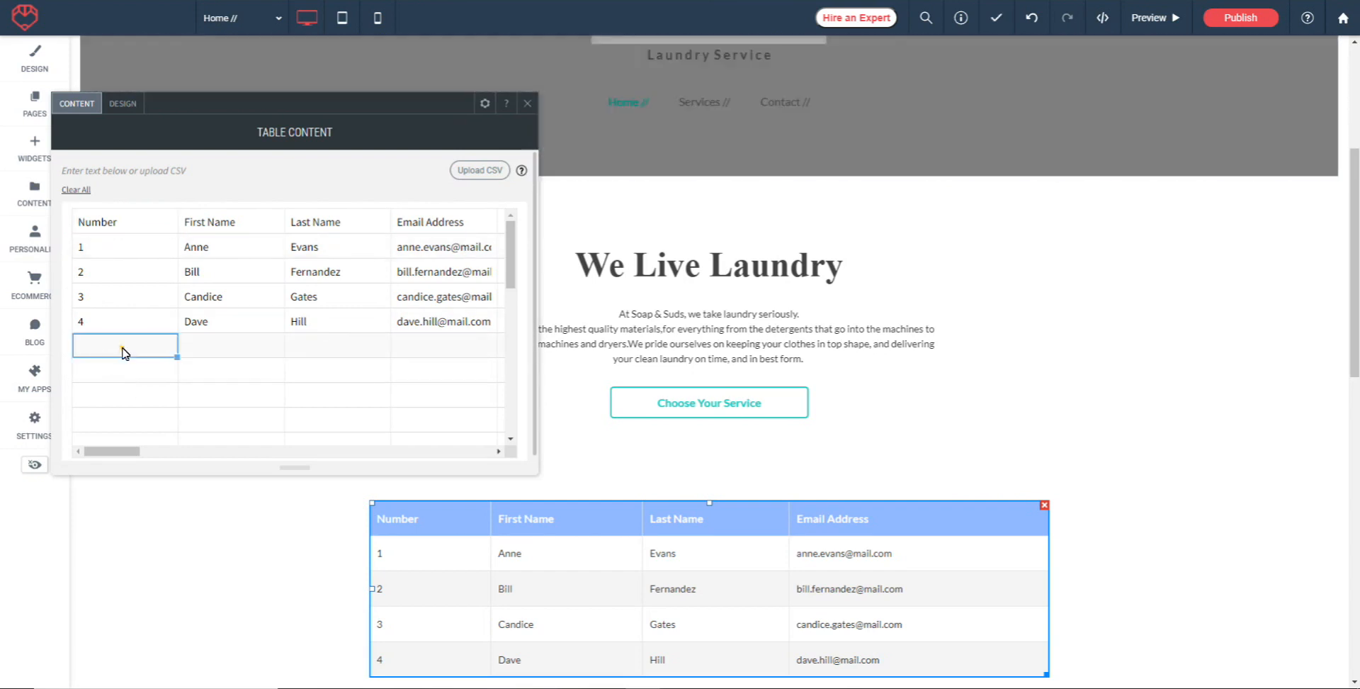
pyautogui.write('5')
pyautogui.click(234, 347)
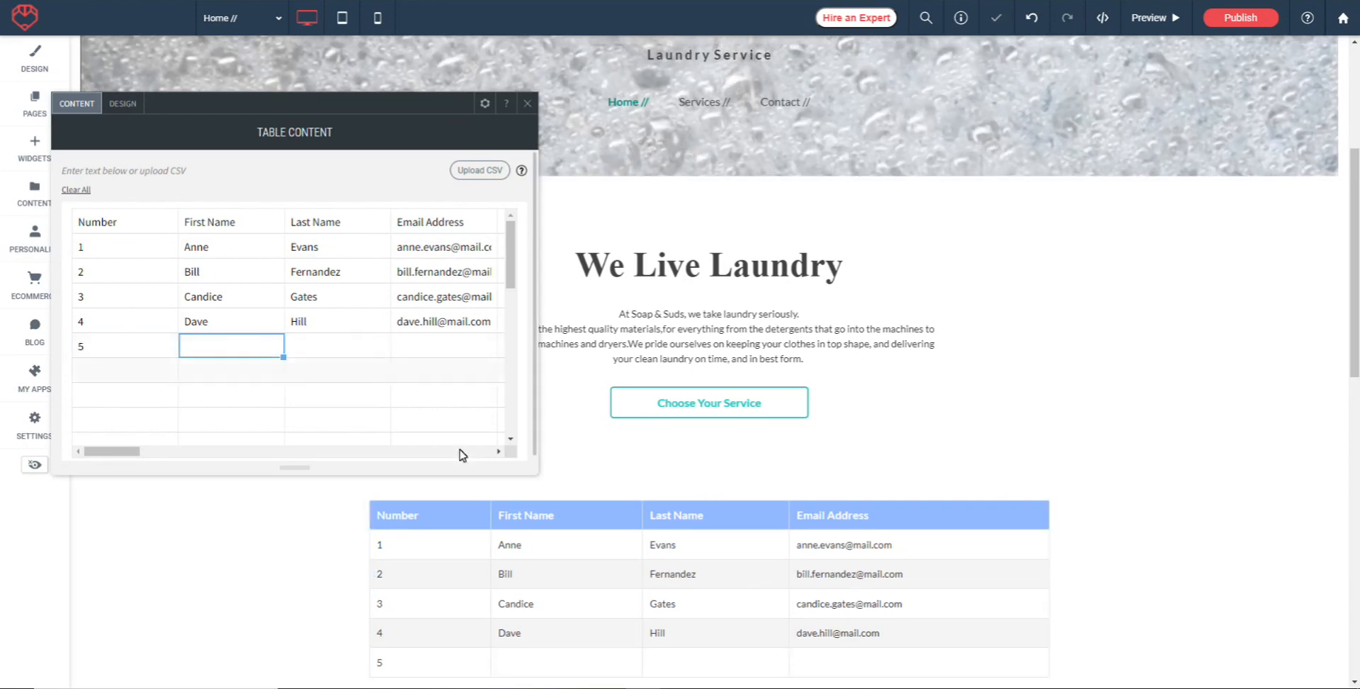
# - Add a fifth column to the table with the header "Address", after the Email Address column
pyautogui.moveTo(112, 451); pyautogui.dragTo(142, 452)
pyautogui.click(343, 220)
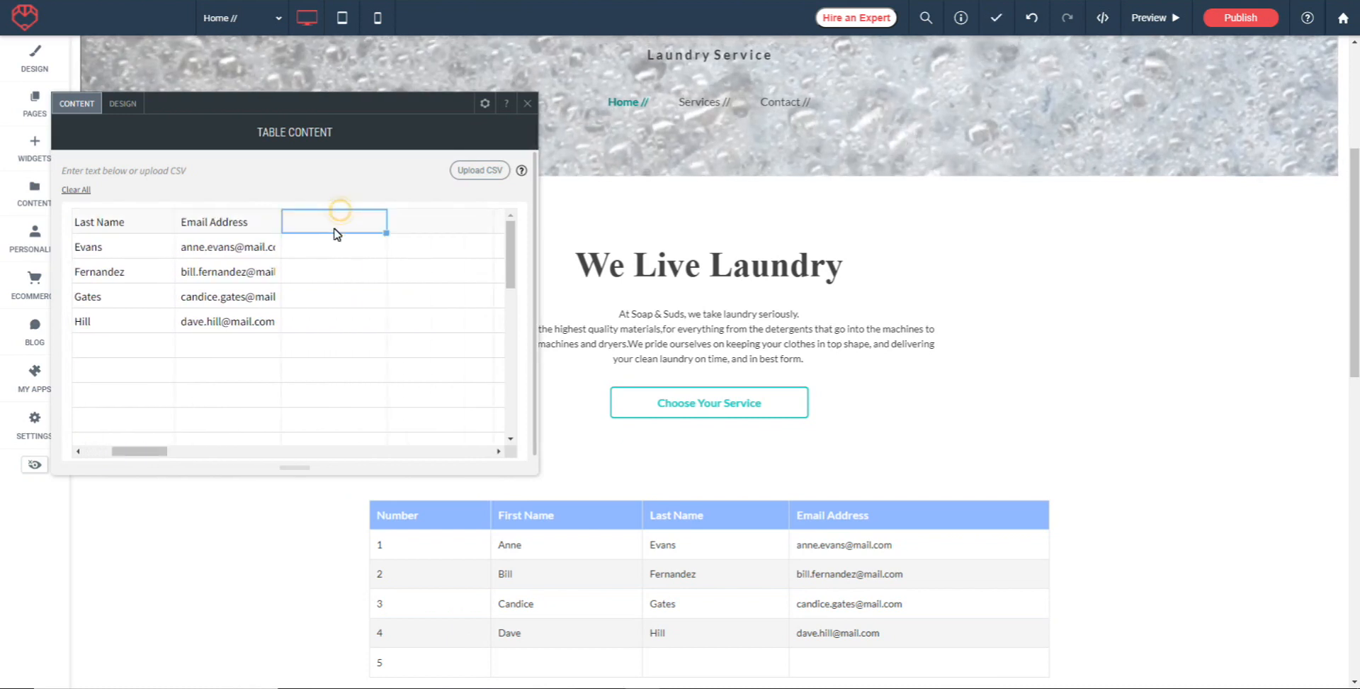
pyautogui.write('Address')
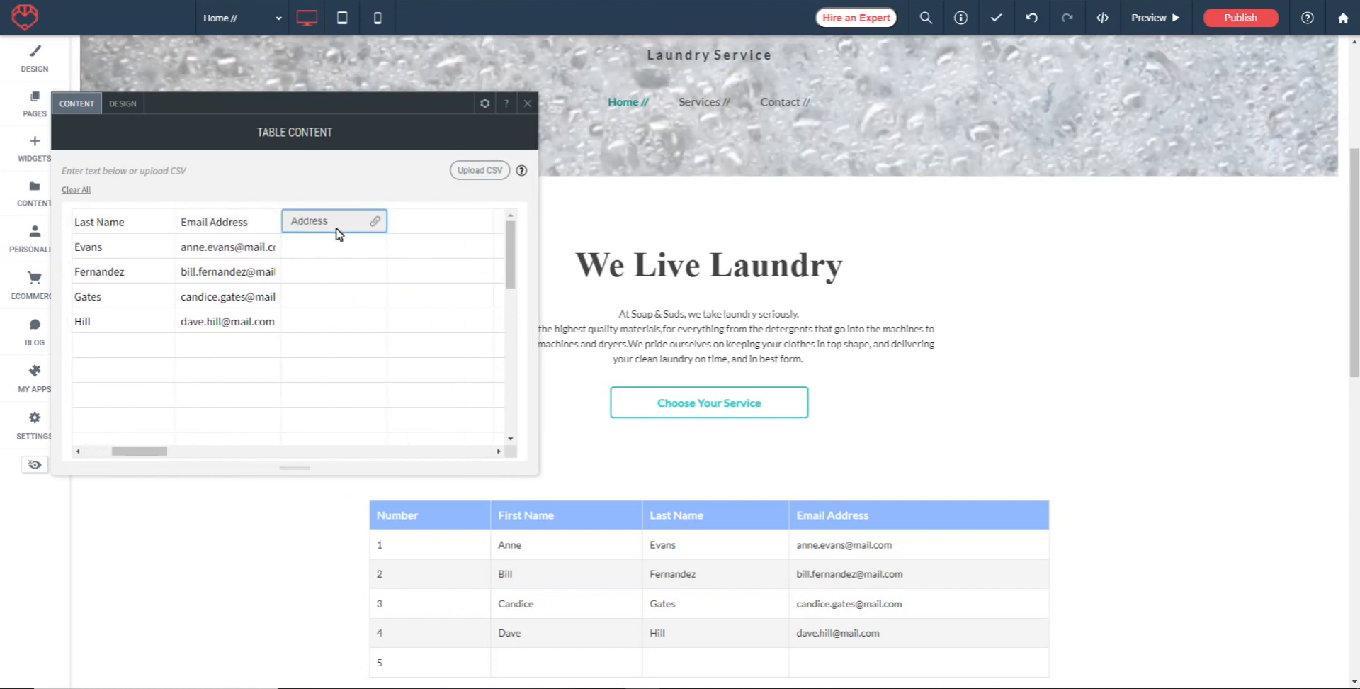
pyautogui.click(317, 294)
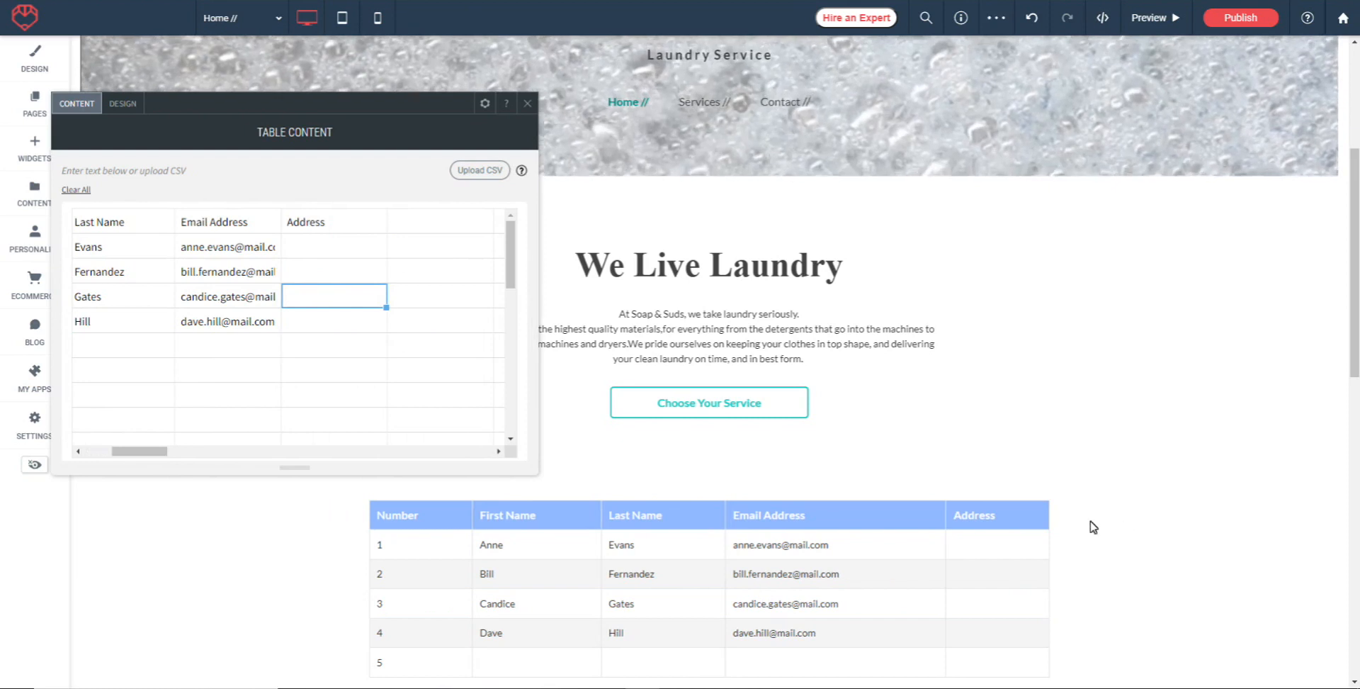
pyautogui.moveTo(138, 451); pyautogui.dragTo(114, 450)
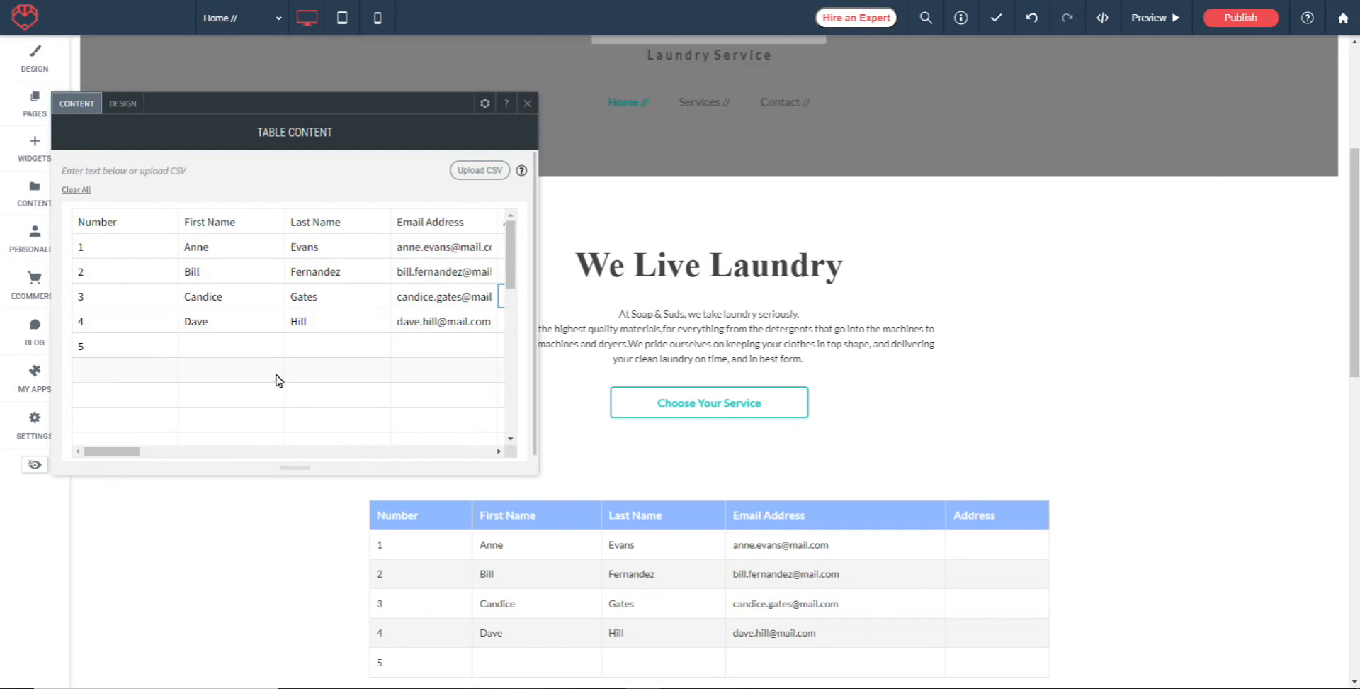
pyautogui.moveTo(108, 447)
pyautogui.mouseDown()
pyautogui.moveTo(167, 449)
pyautogui.moveTo(111, 450)
pyautogui.mouseUp()
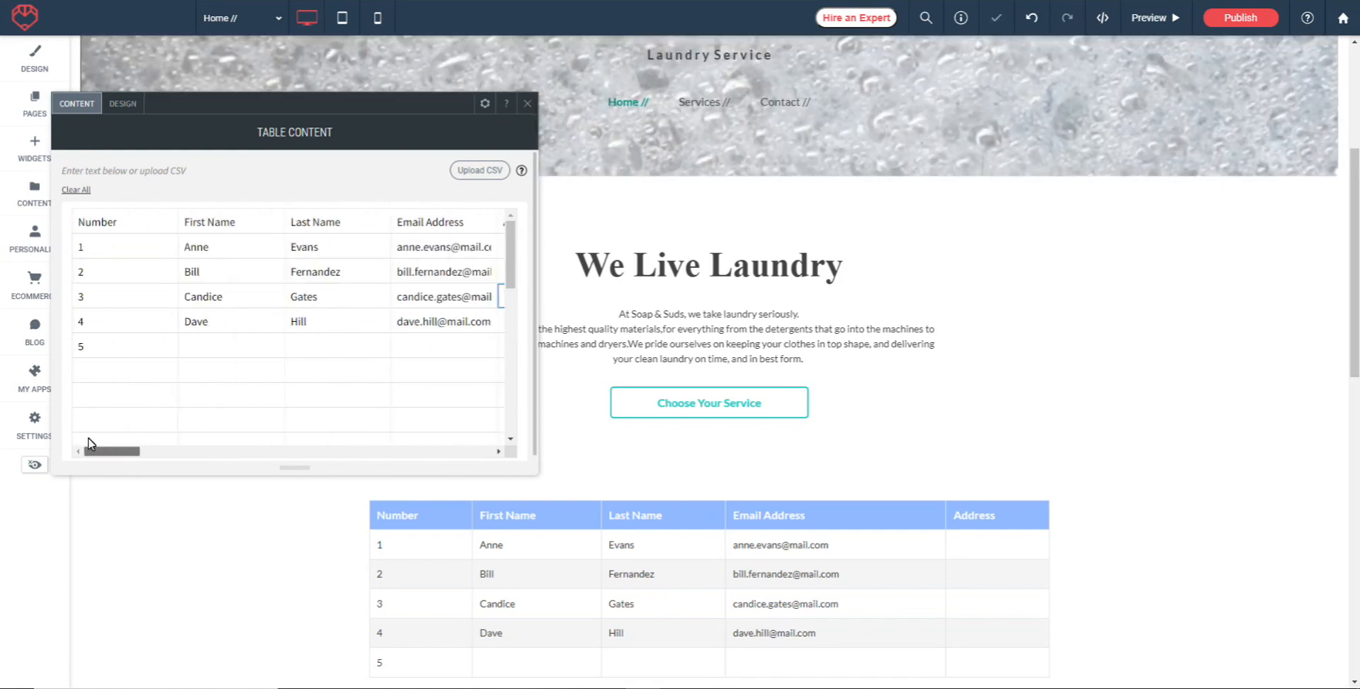
# - Set the table header's background color to the recent red #cd5866 in the table design settings
pyautogui.moveTo(1354, 286); pyautogui.dragTo(1354, 294)
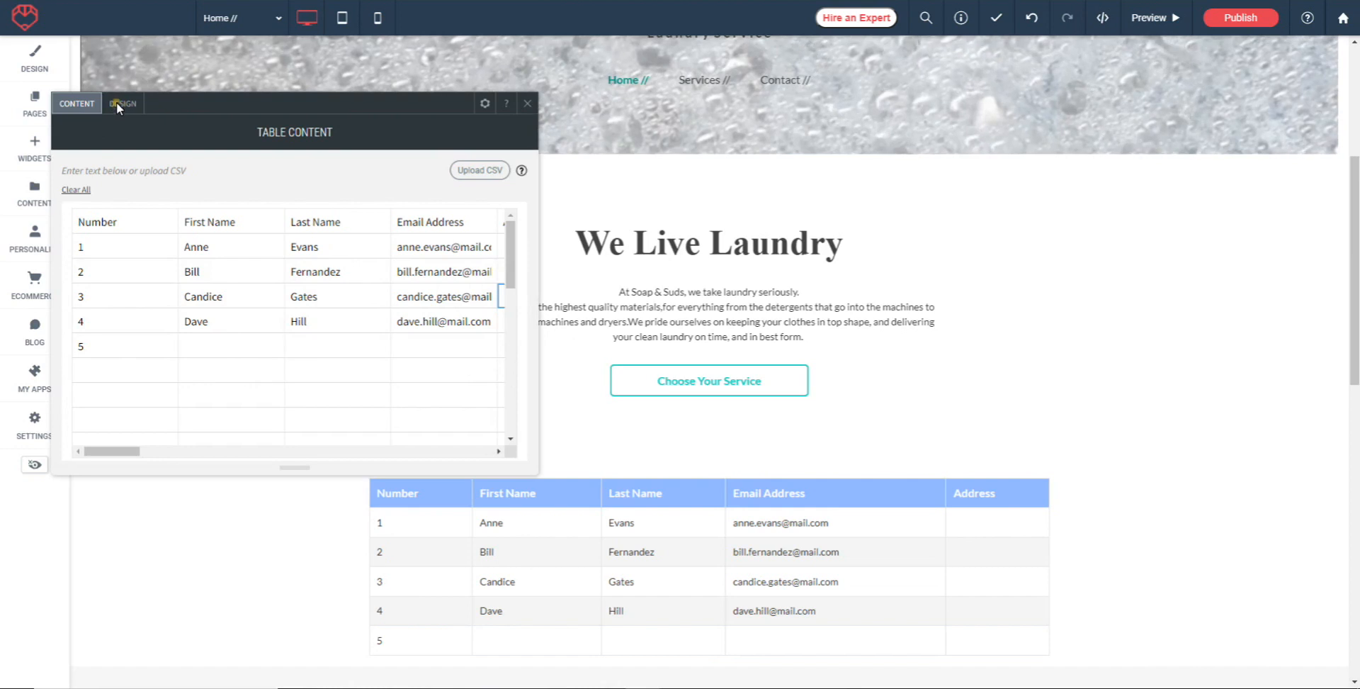
pyautogui.click(118, 104)
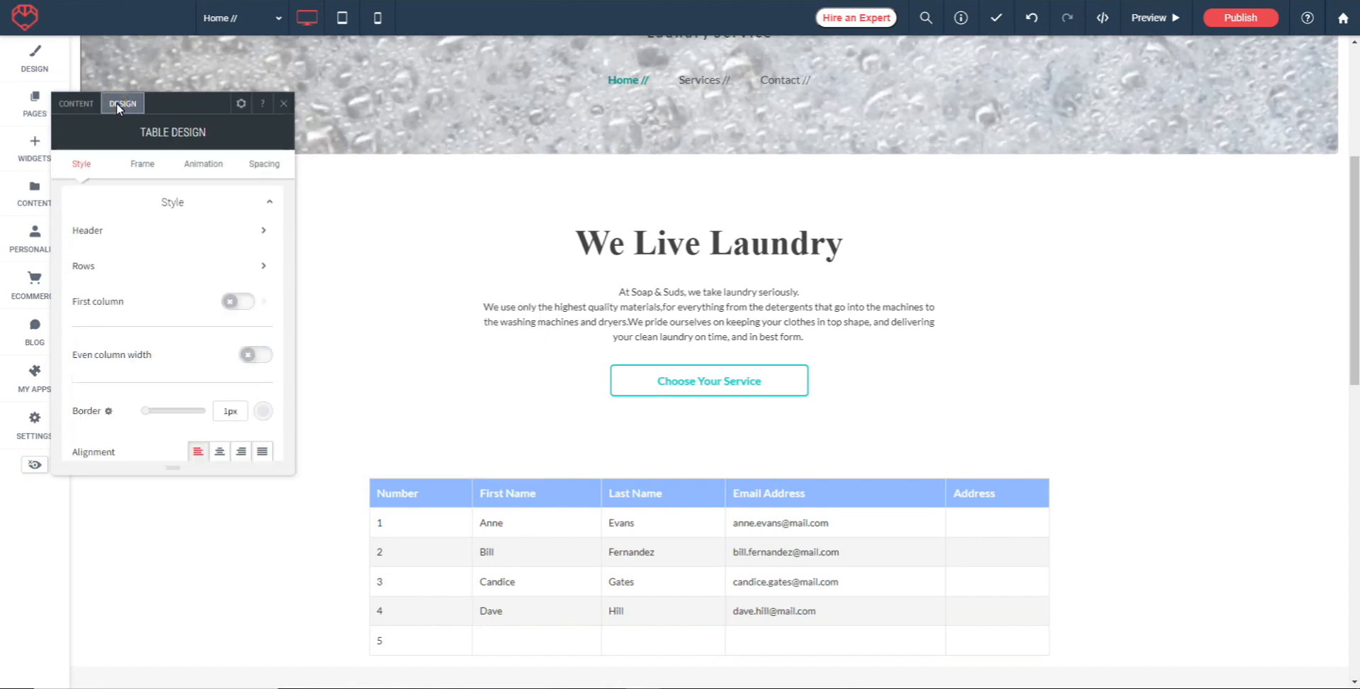
pyautogui.click(262, 231)
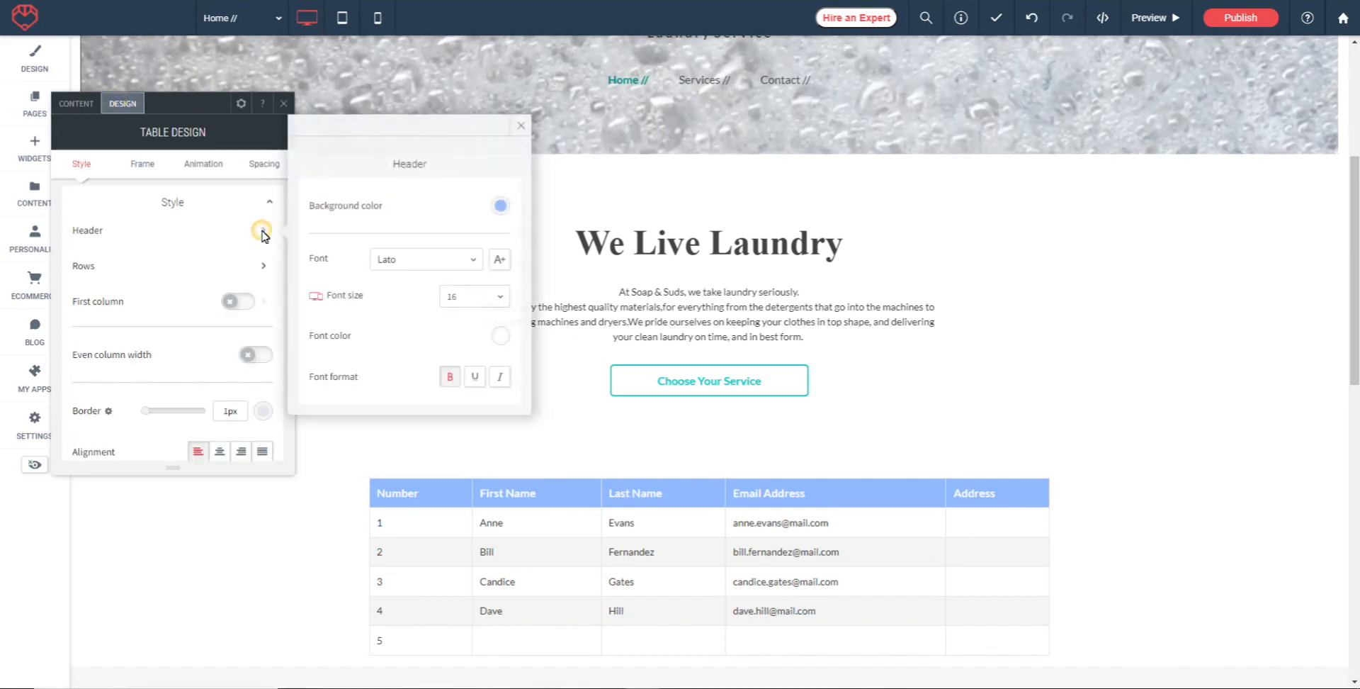
pyautogui.click(500, 206)
pyautogui.click(687, 216)
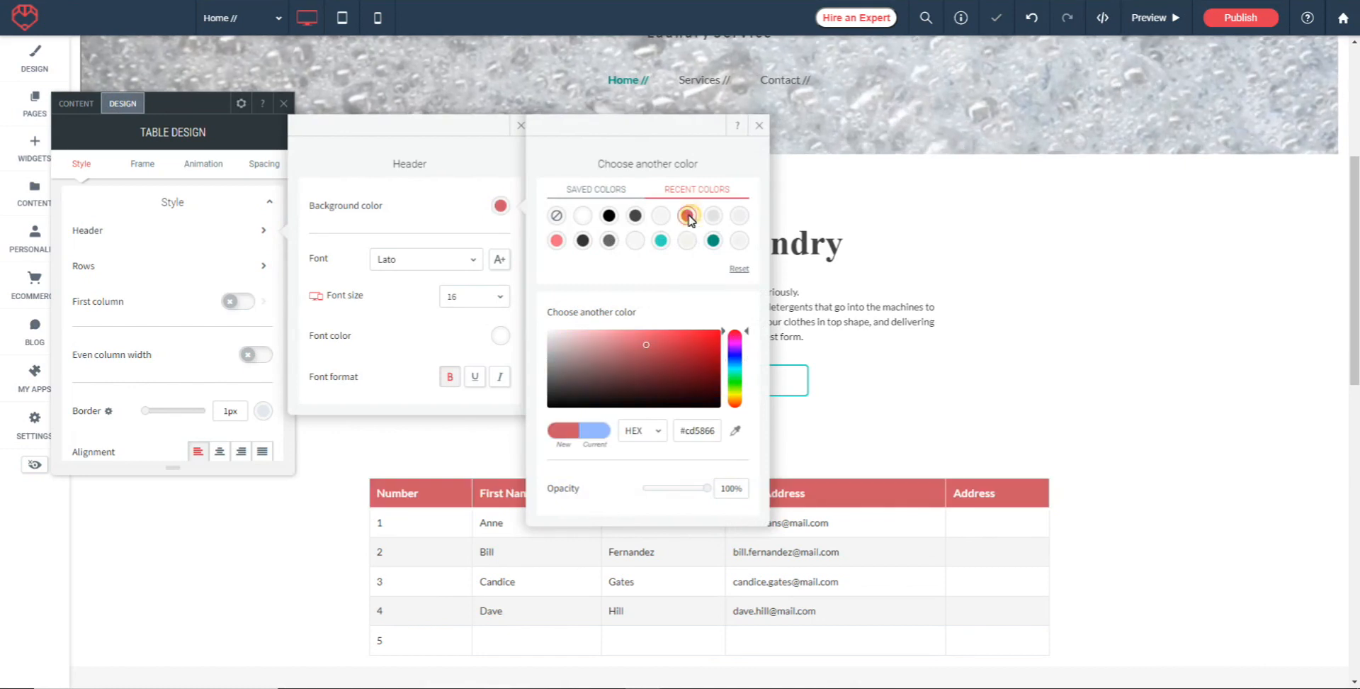
pyautogui.click(758, 125)
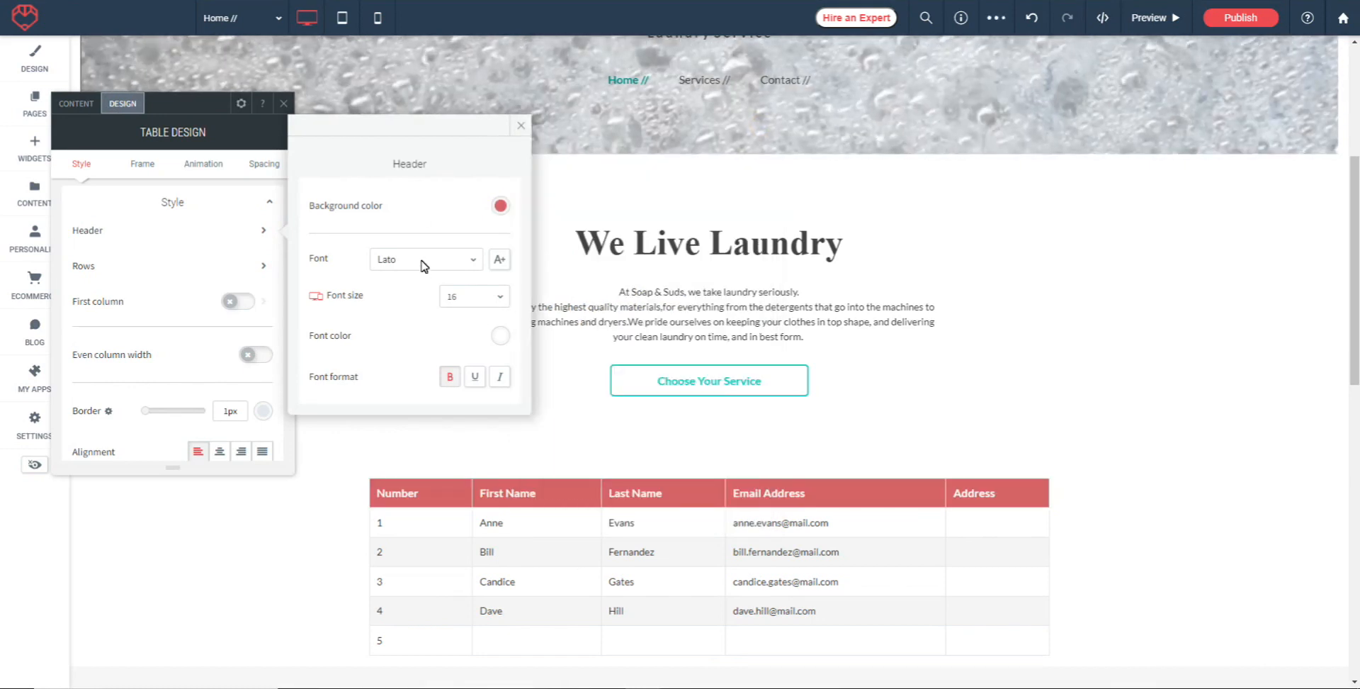
# - Set the table header's font size to 18 and its font color to black (#000000)
pyautogui.click(499, 296)
pyautogui.click(464, 314)
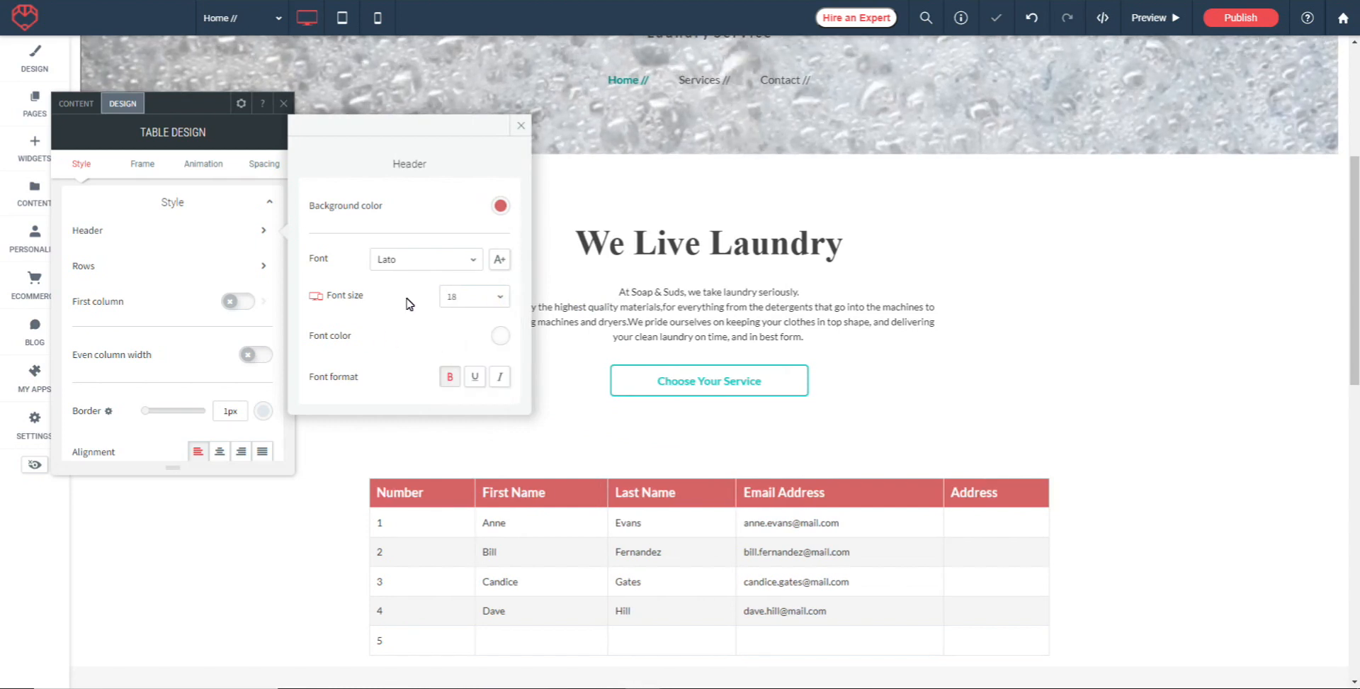
pyautogui.click(500, 335)
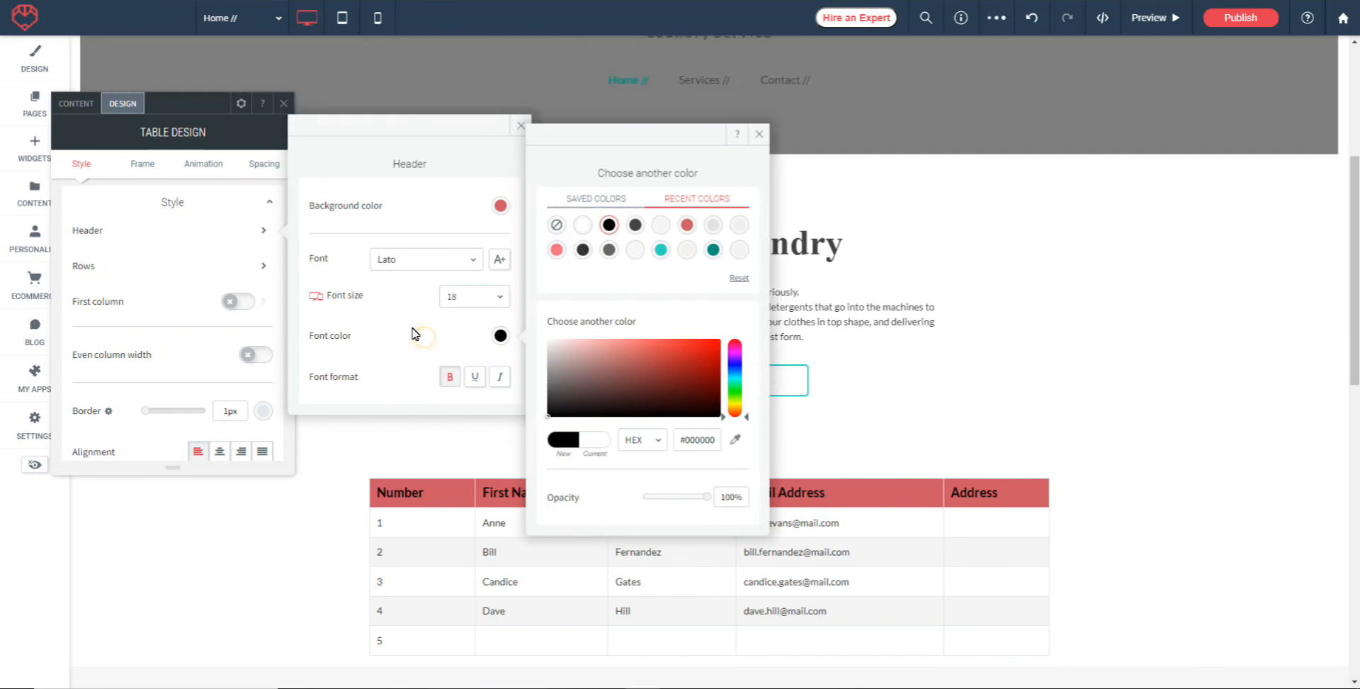
pyautogui.click(759, 134)
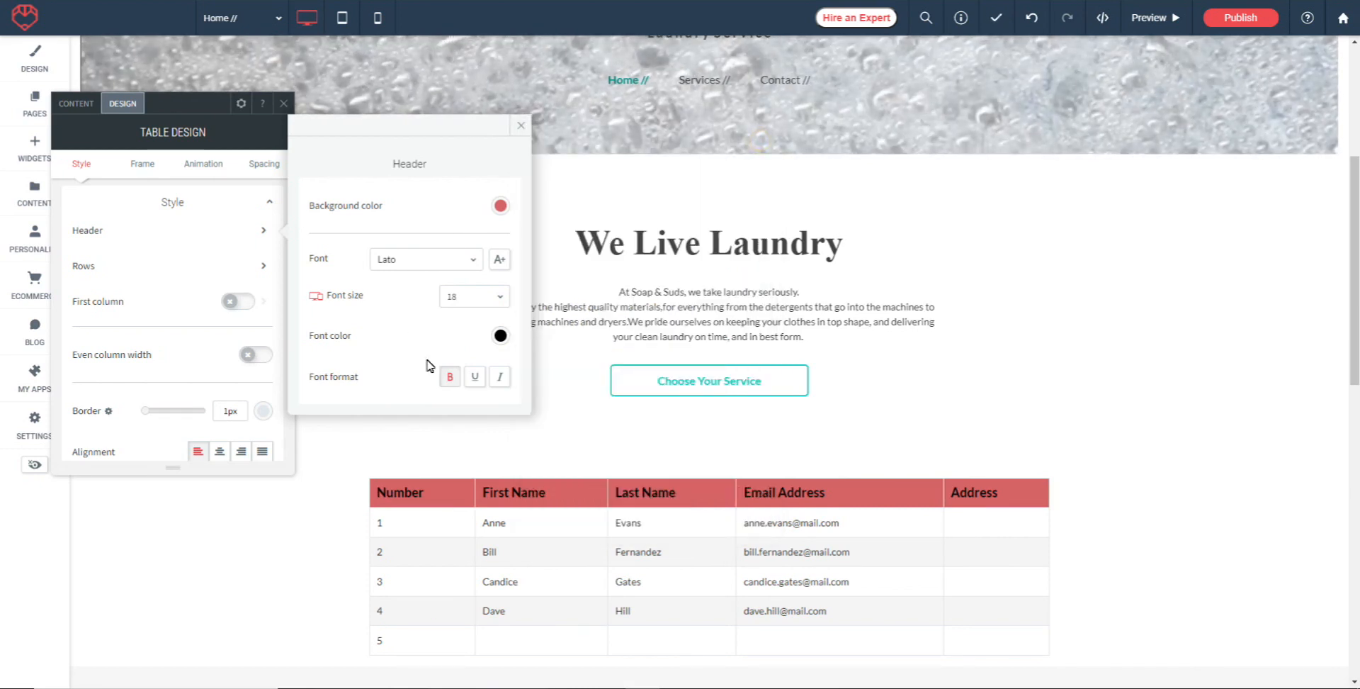
pyautogui.click(521, 126)
# - Review the table's row styling options and enable separate styling for the first column
pyautogui.scroll(-2, 404, 418)
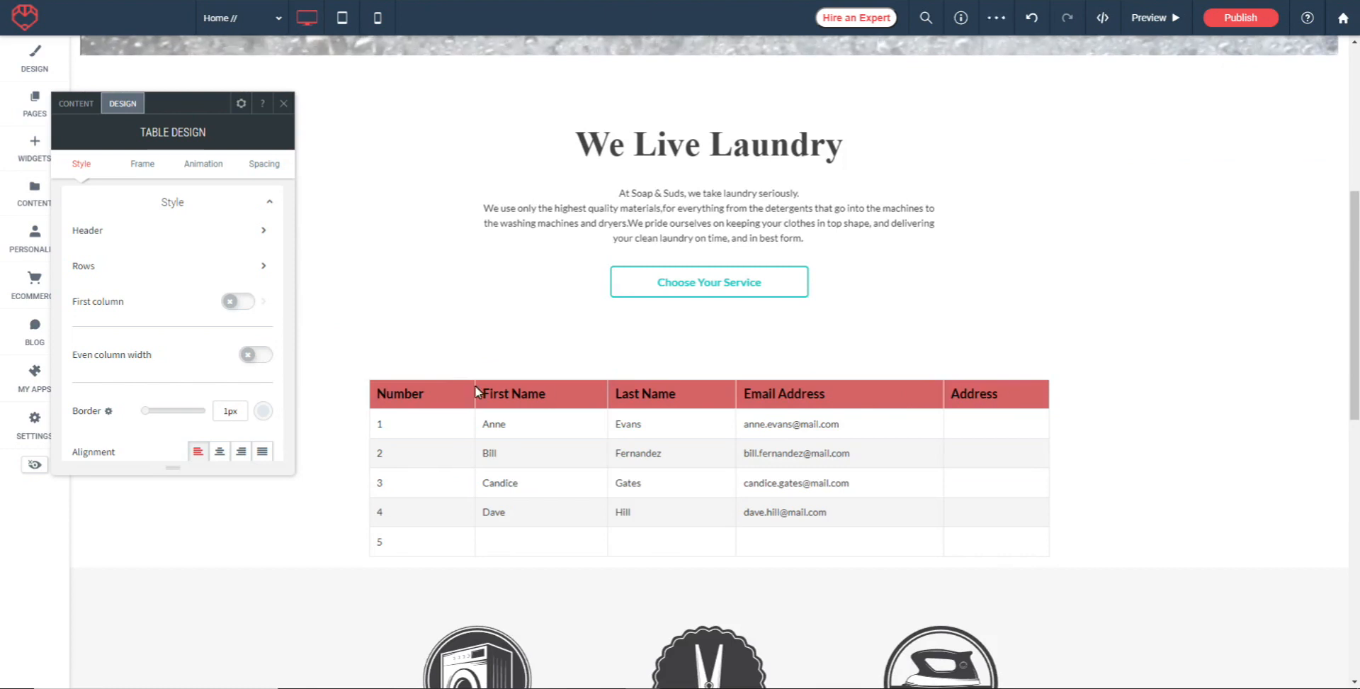
pyautogui.click(262, 268)
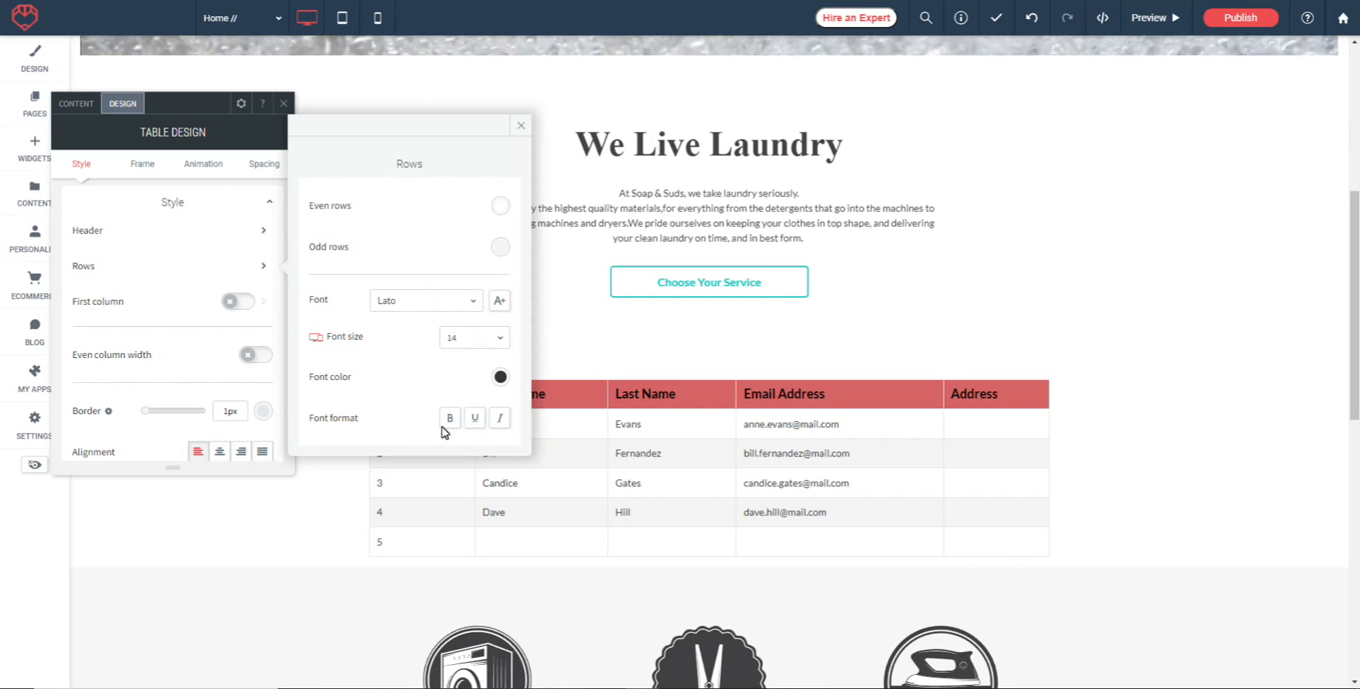
pyautogui.click(520, 128)
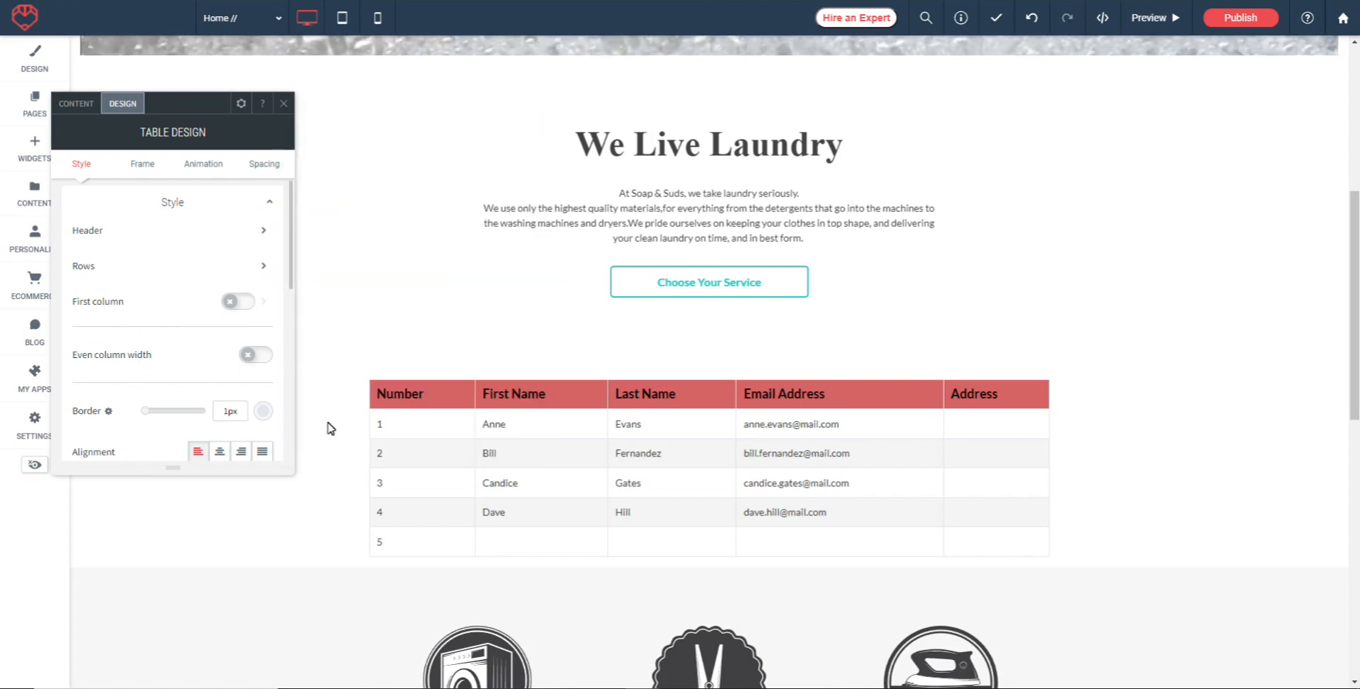
pyautogui.click(243, 302)
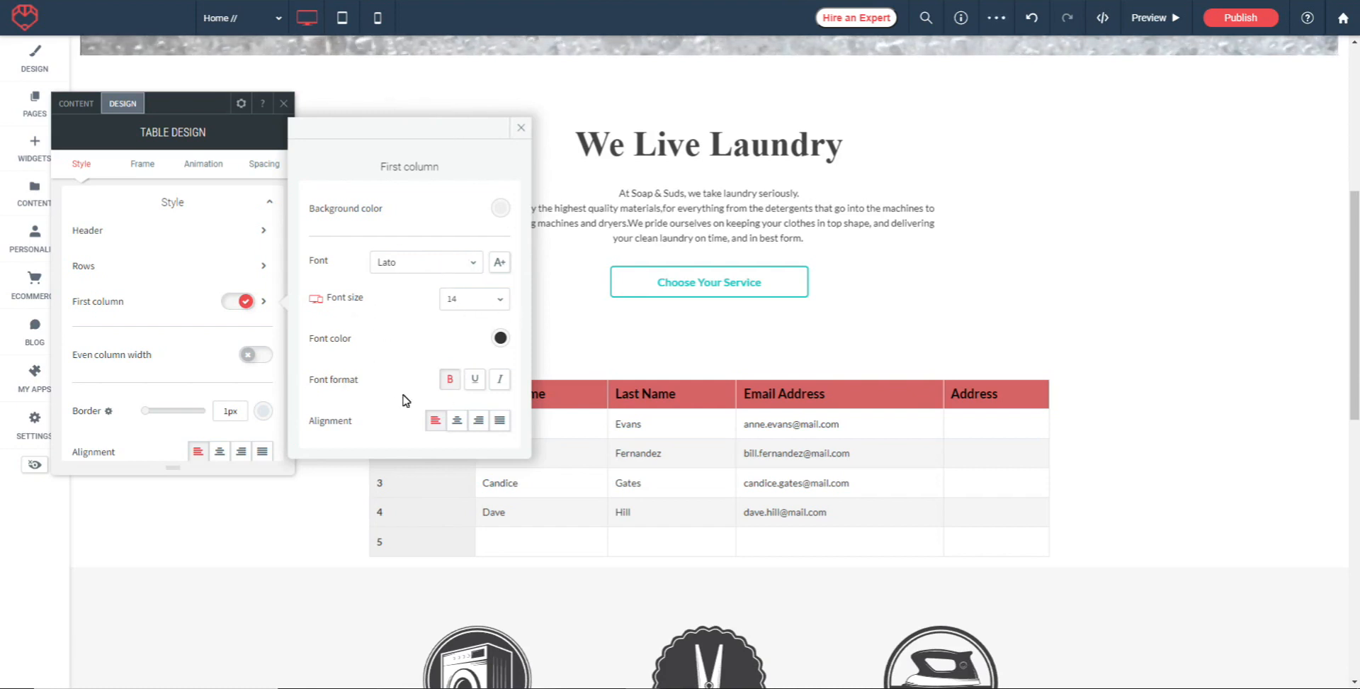
pyautogui.click(521, 129)
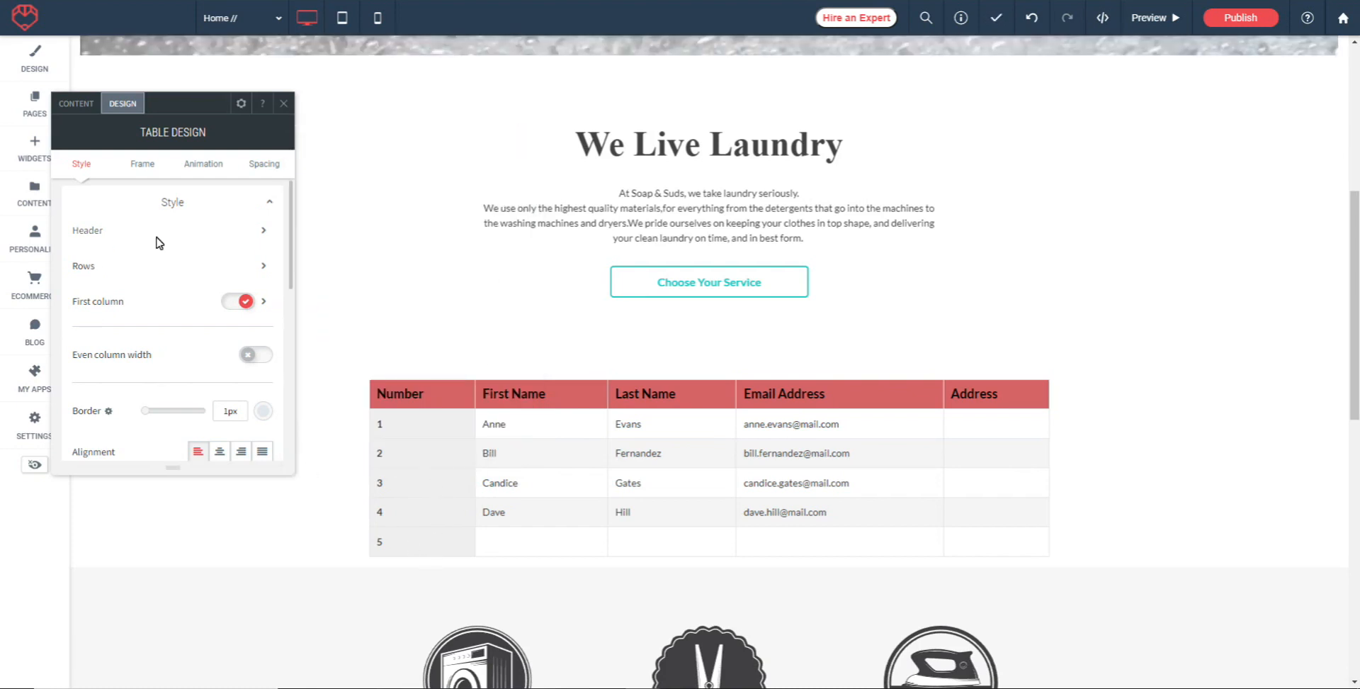
# - Try the even column width option on the table and switch it back off
pyautogui.scroll(-3, 189, 234)
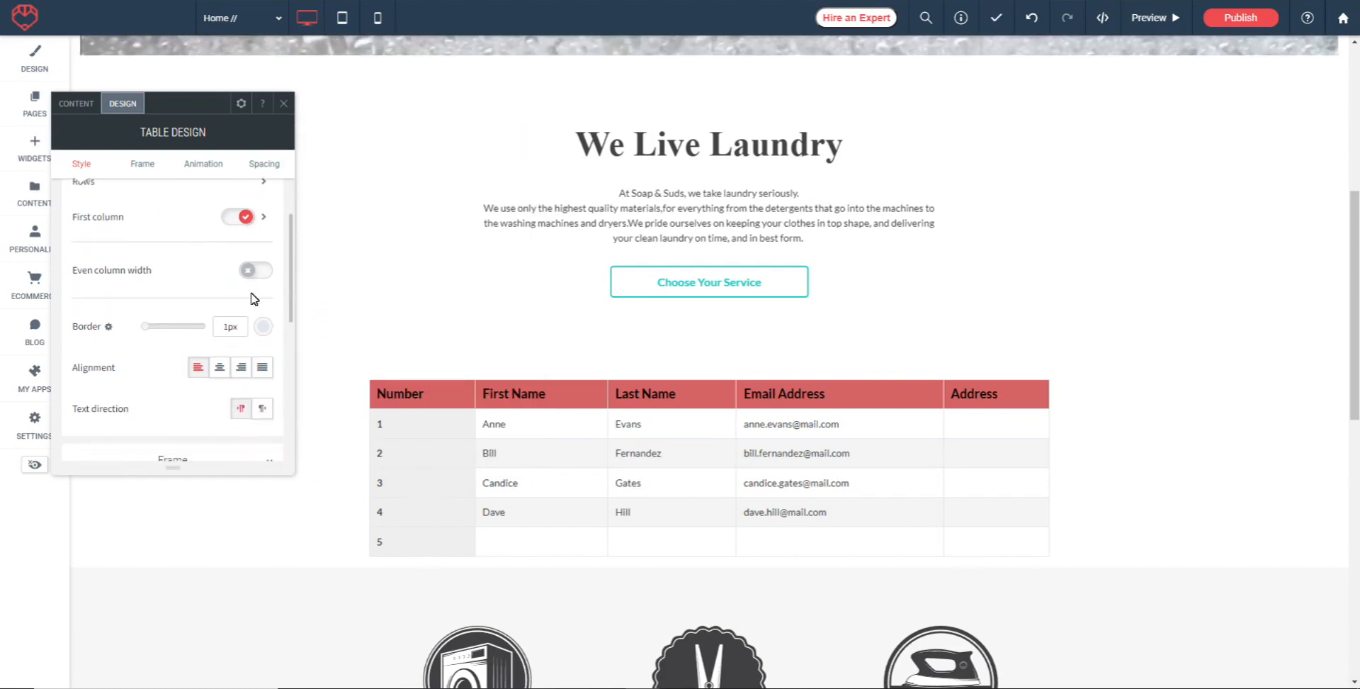
pyautogui.click(250, 269)
pyautogui.click(249, 270)
# - Set the table's style border to 0 px, and try centered text before returning the alignment to left
pyautogui.scroll(-1, 151, 289)
pyautogui.moveTo(145, 285)
pyautogui.mouseDown()
pyautogui.moveTo(165, 285)
pyautogui.moveTo(130, 286)
pyautogui.mouseUp()
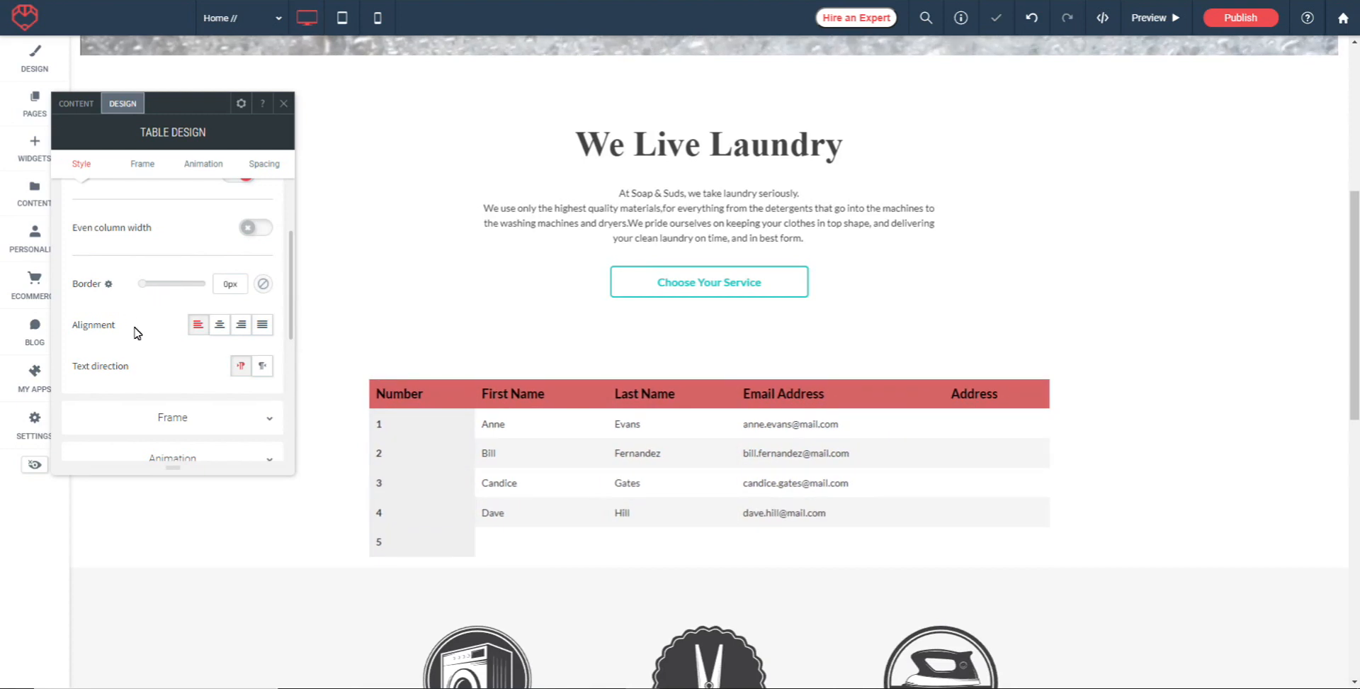
pyautogui.click(221, 326)
pyautogui.click(199, 324)
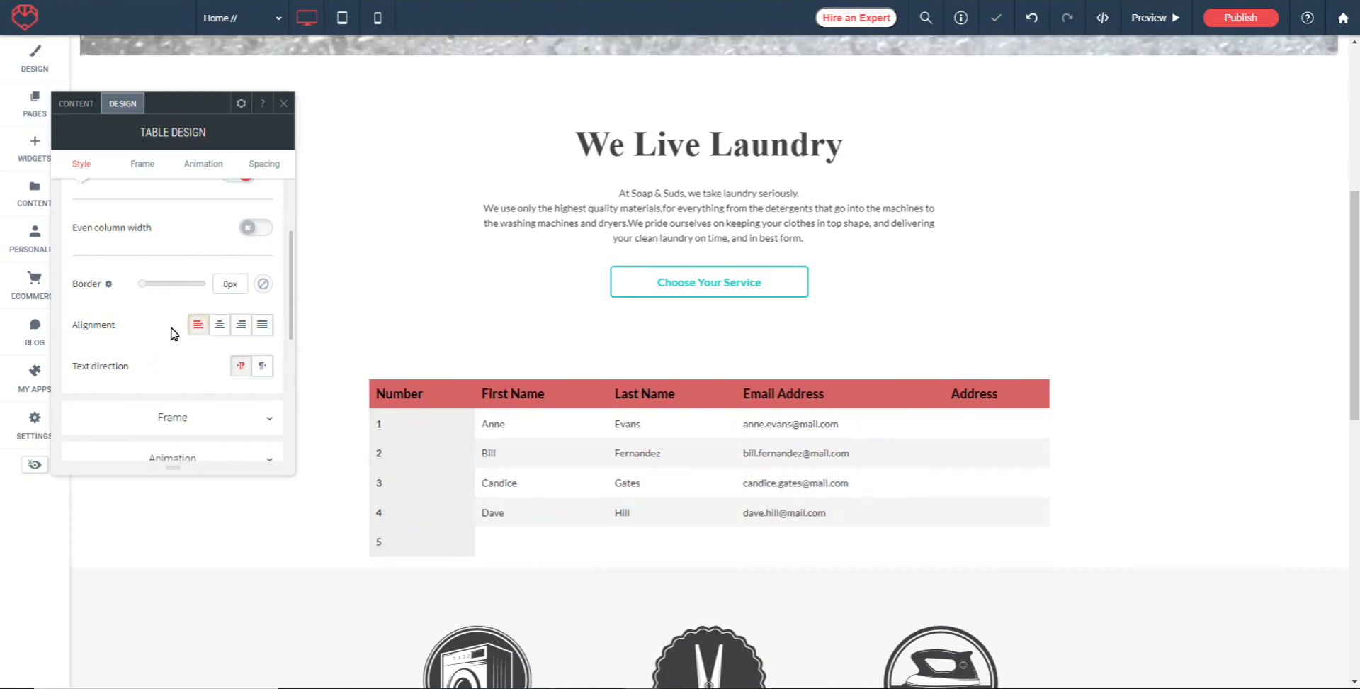
# - Give the table's frame a 5 px border in the dark teal recent color
pyautogui.scroll(-3, 174, 329)
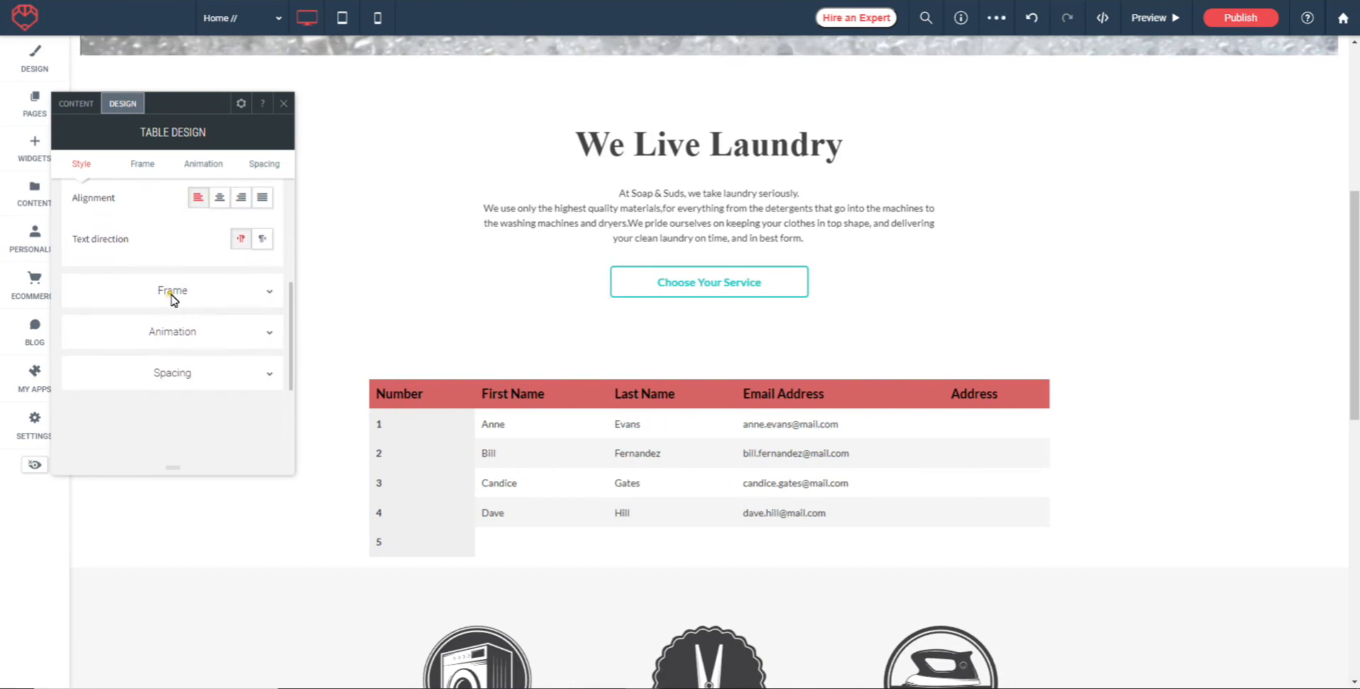
pyautogui.click(173, 292)
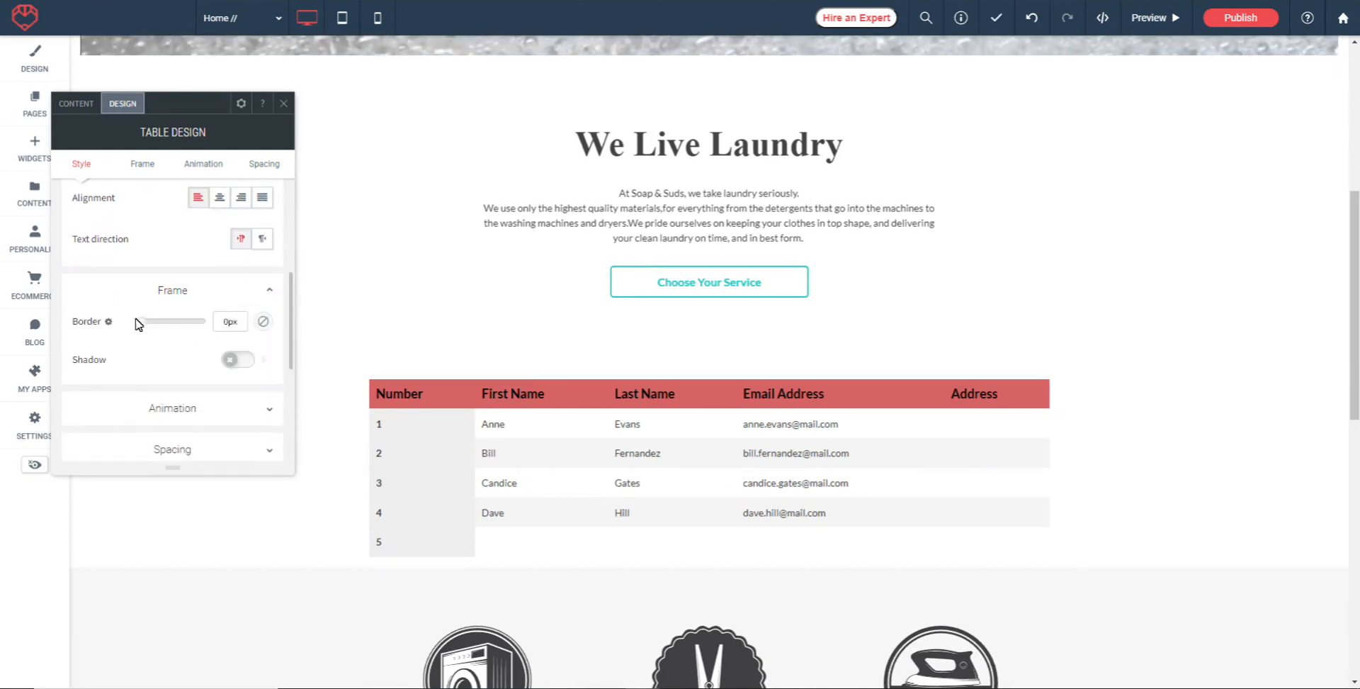
pyautogui.moveTo(142, 322); pyautogui.dragTo(160, 325)
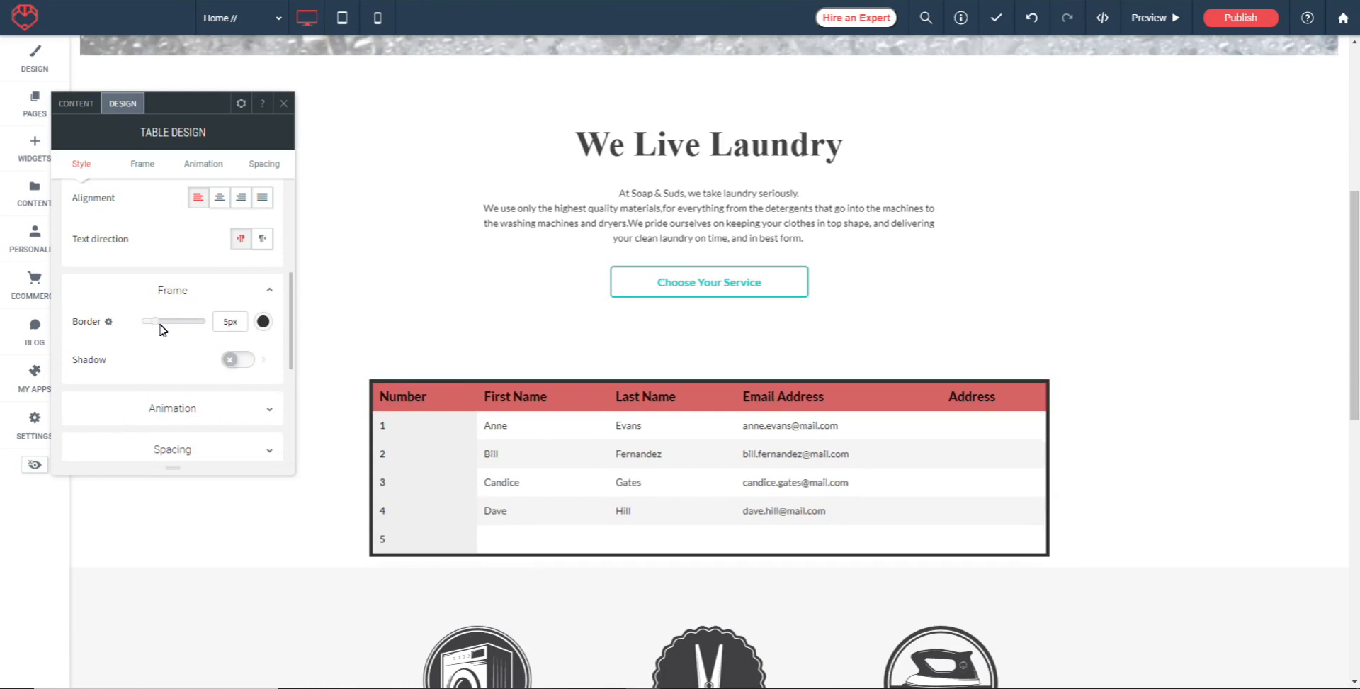
pyautogui.click(263, 321)
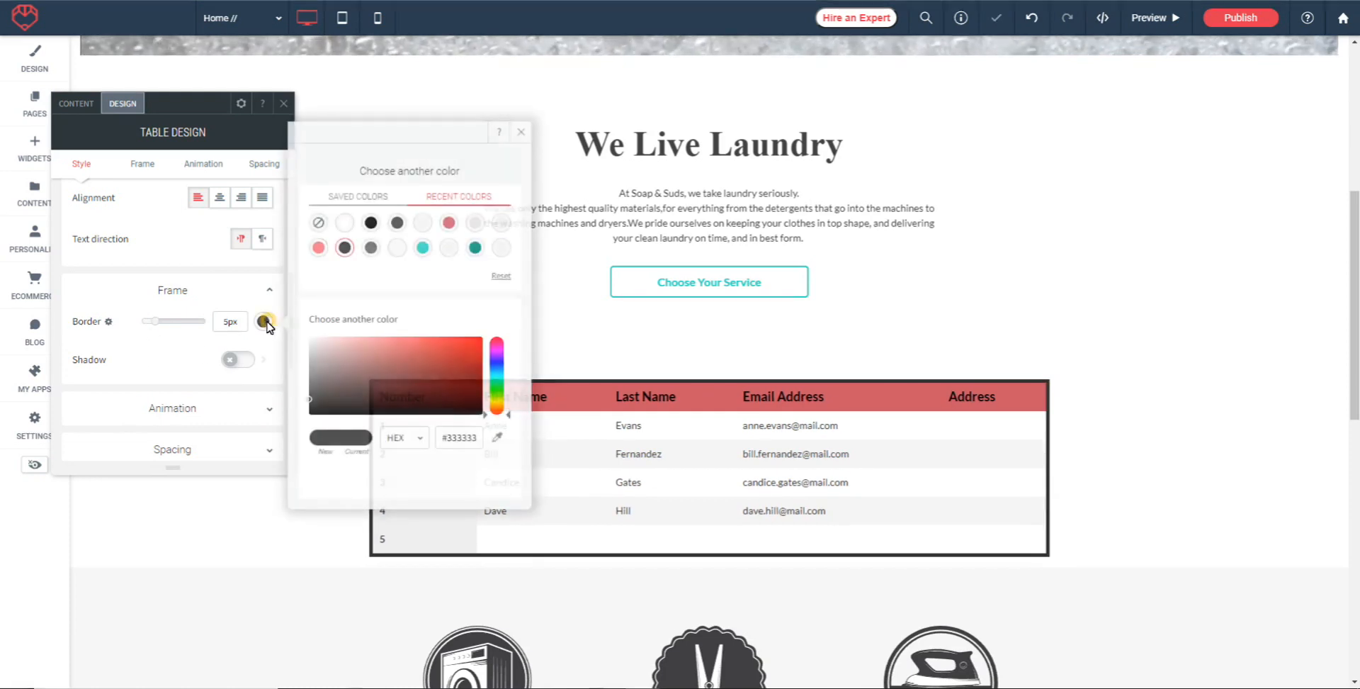
pyautogui.click(475, 247)
pyautogui.click(521, 132)
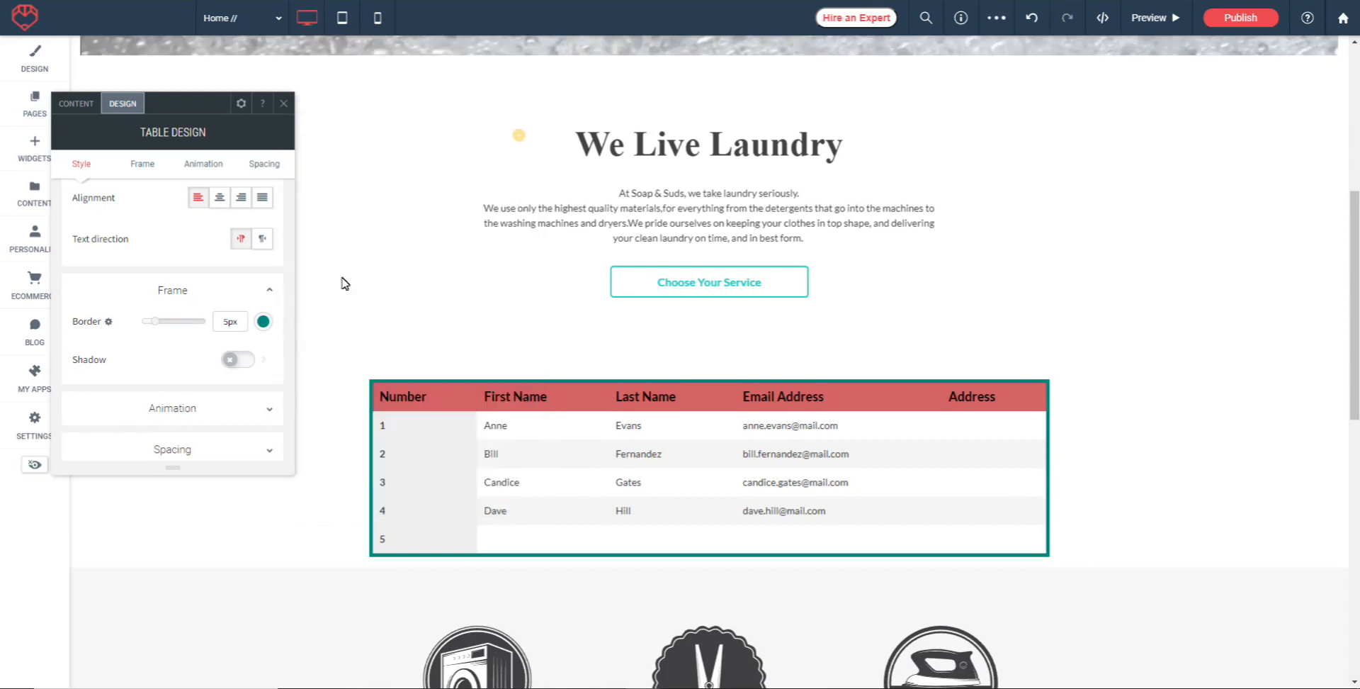
# - Enable an outer shadow on the table's frame with color #cd5866 and the bottom-right shadow position
pyautogui.click(245, 360)
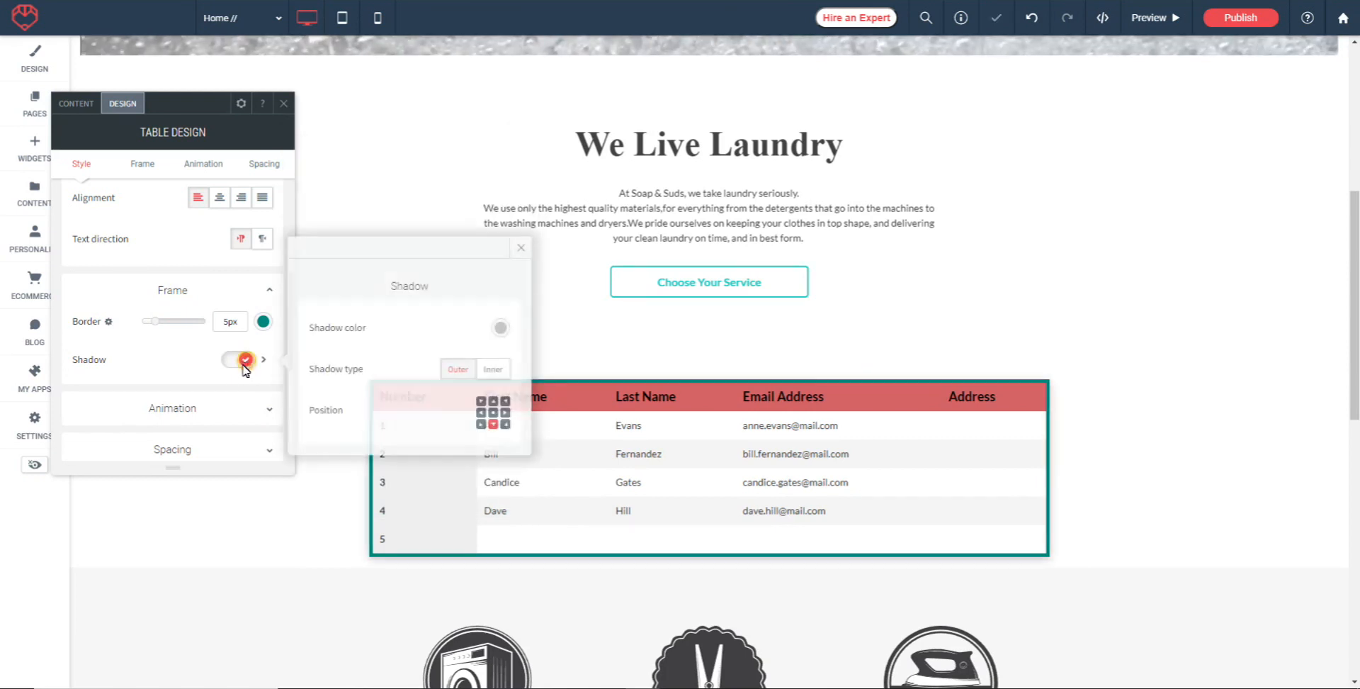
pyautogui.click(501, 328)
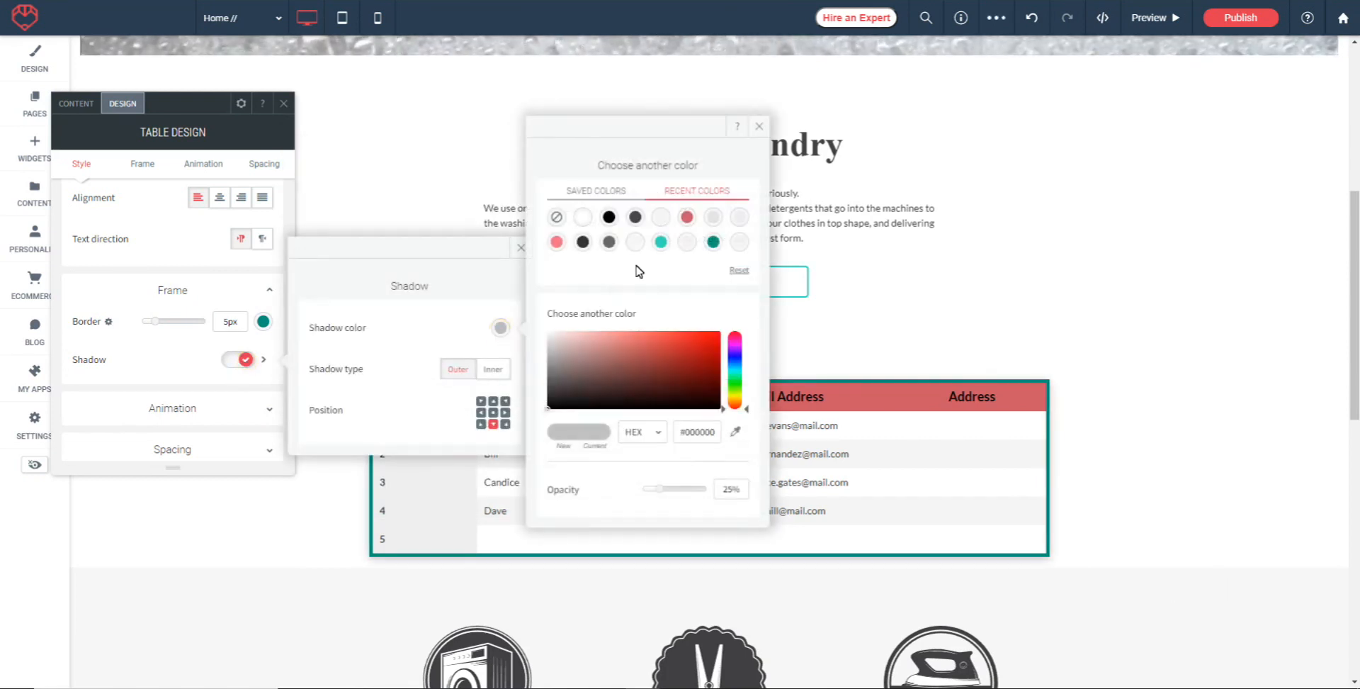
pyautogui.click(688, 216)
pyautogui.click(505, 424)
pyautogui.click(758, 126)
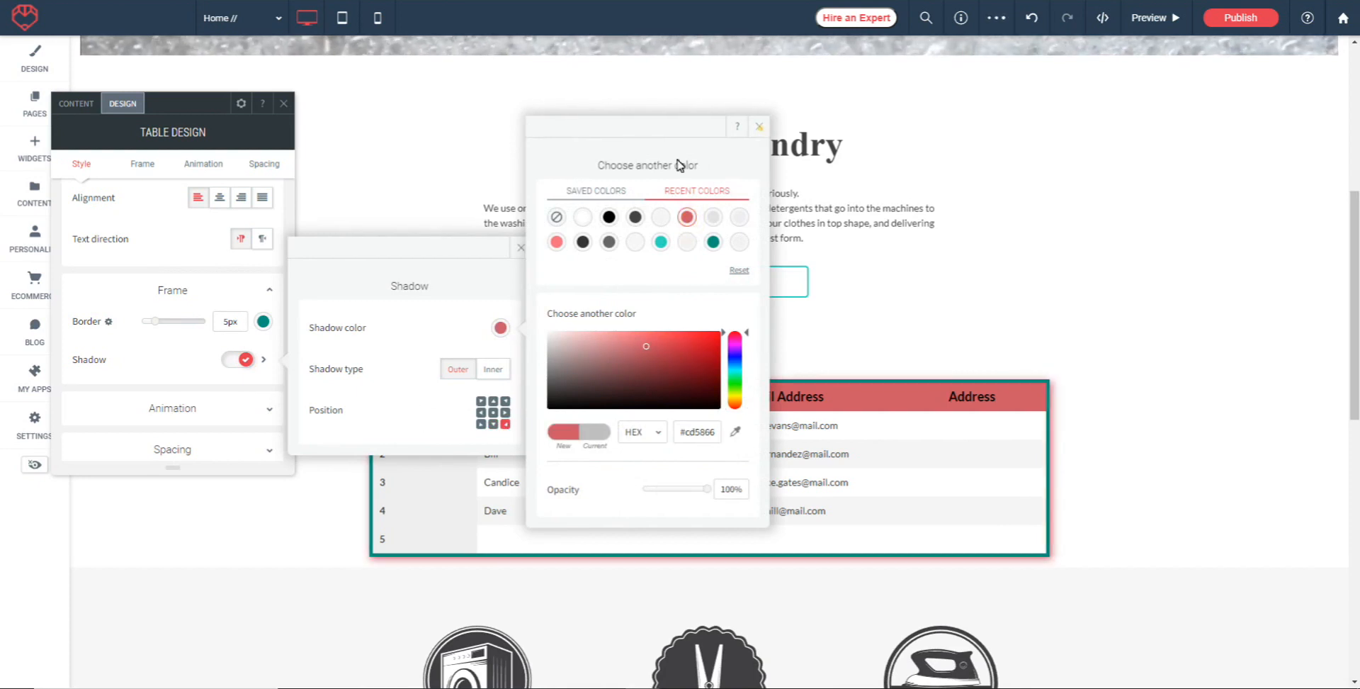
# - Close the shadow settings and give the table a Fade in animation with the Entrance trigger
pyautogui.click(521, 247)
pyautogui.scroll(-2, 197, 395)
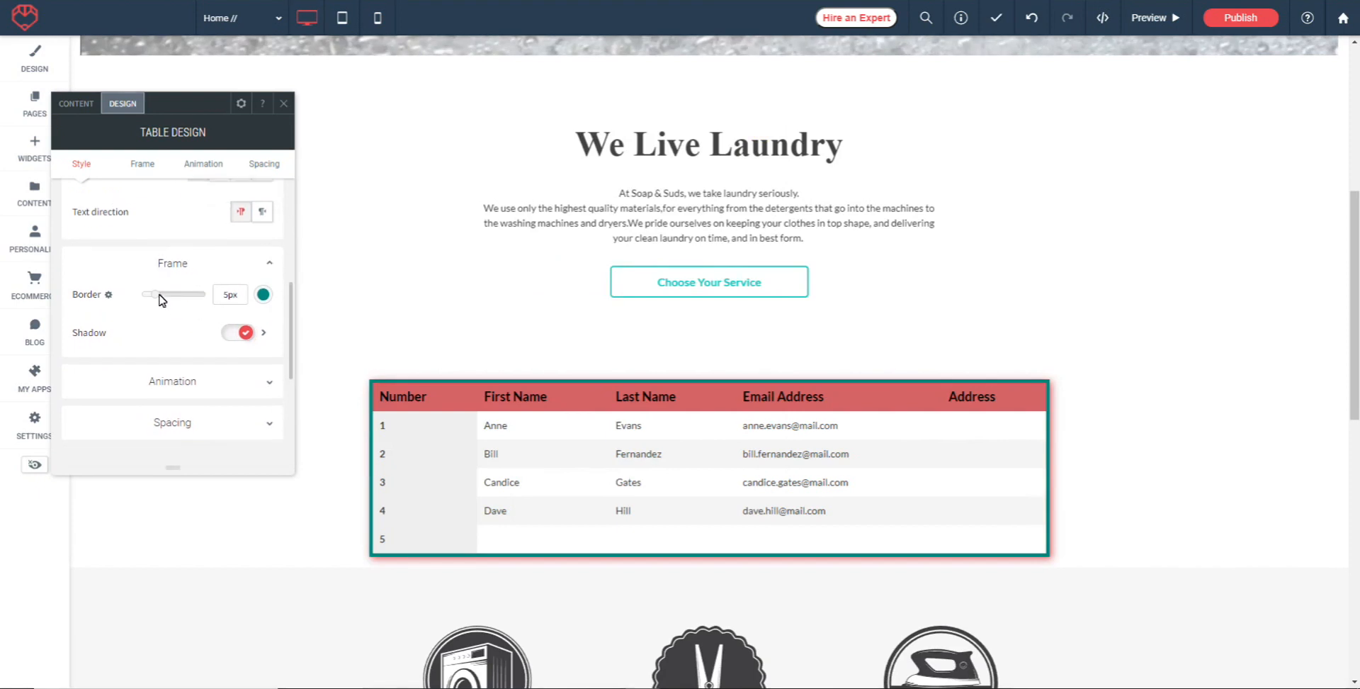
pyautogui.click(165, 324)
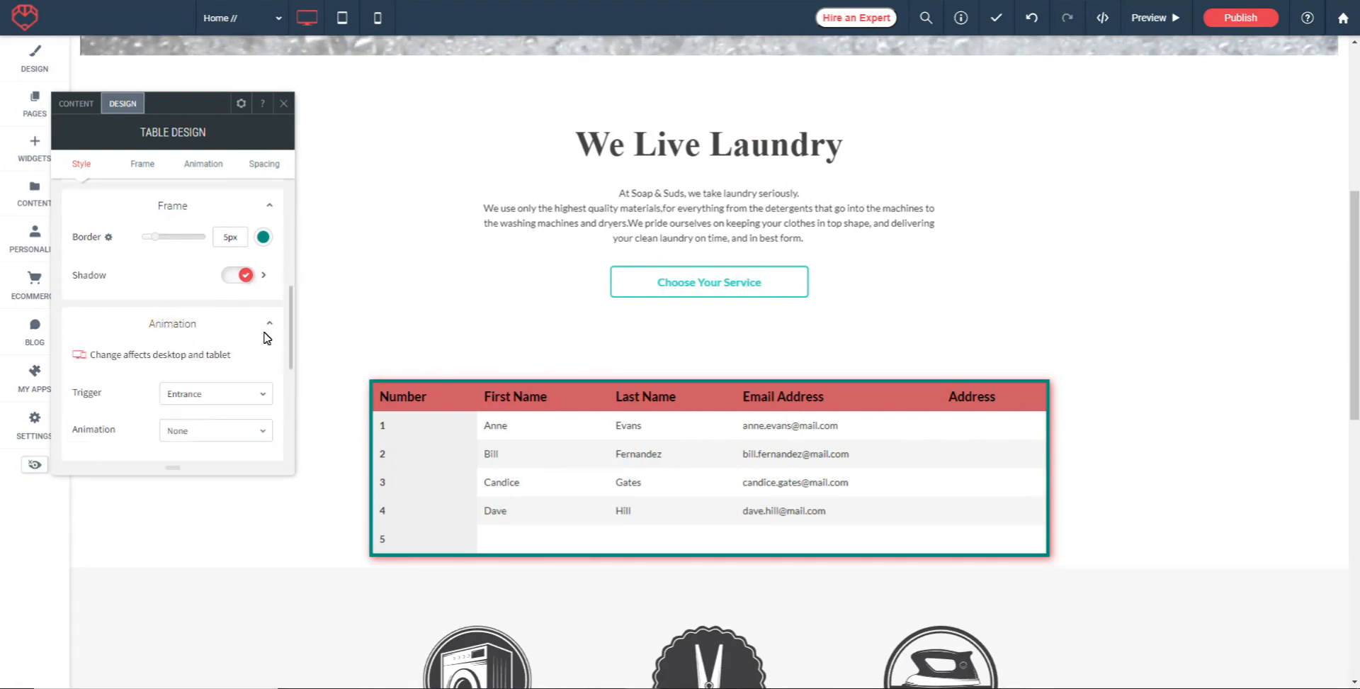
pyautogui.scroll(-1, 236, 353)
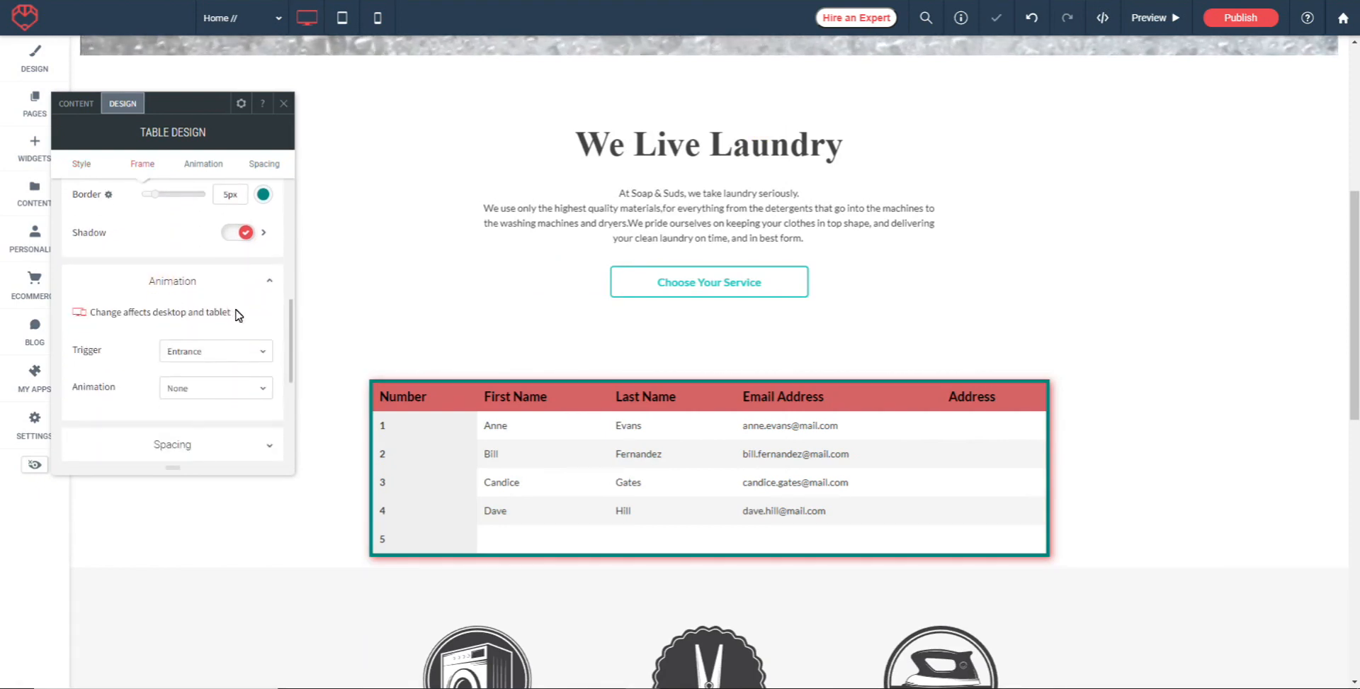
pyautogui.scroll(-1, 243, 312)
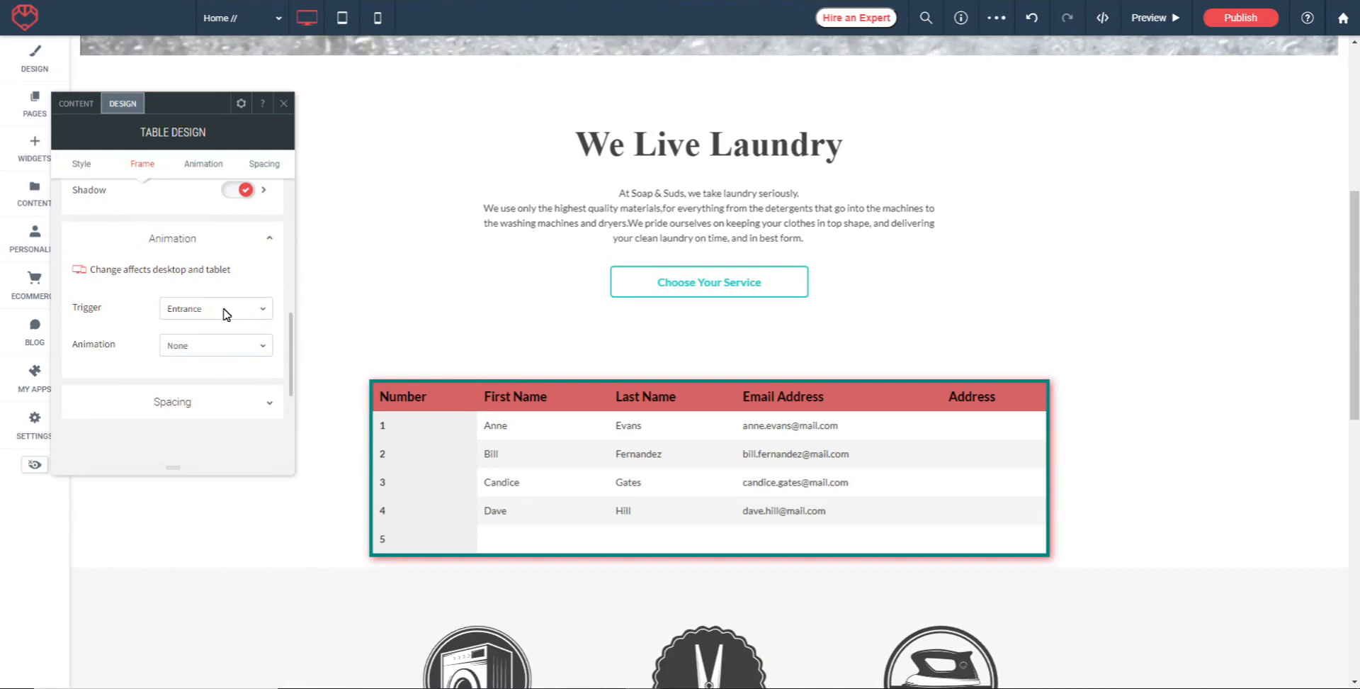
pyautogui.click(225, 312)
pyautogui.click(140, 295)
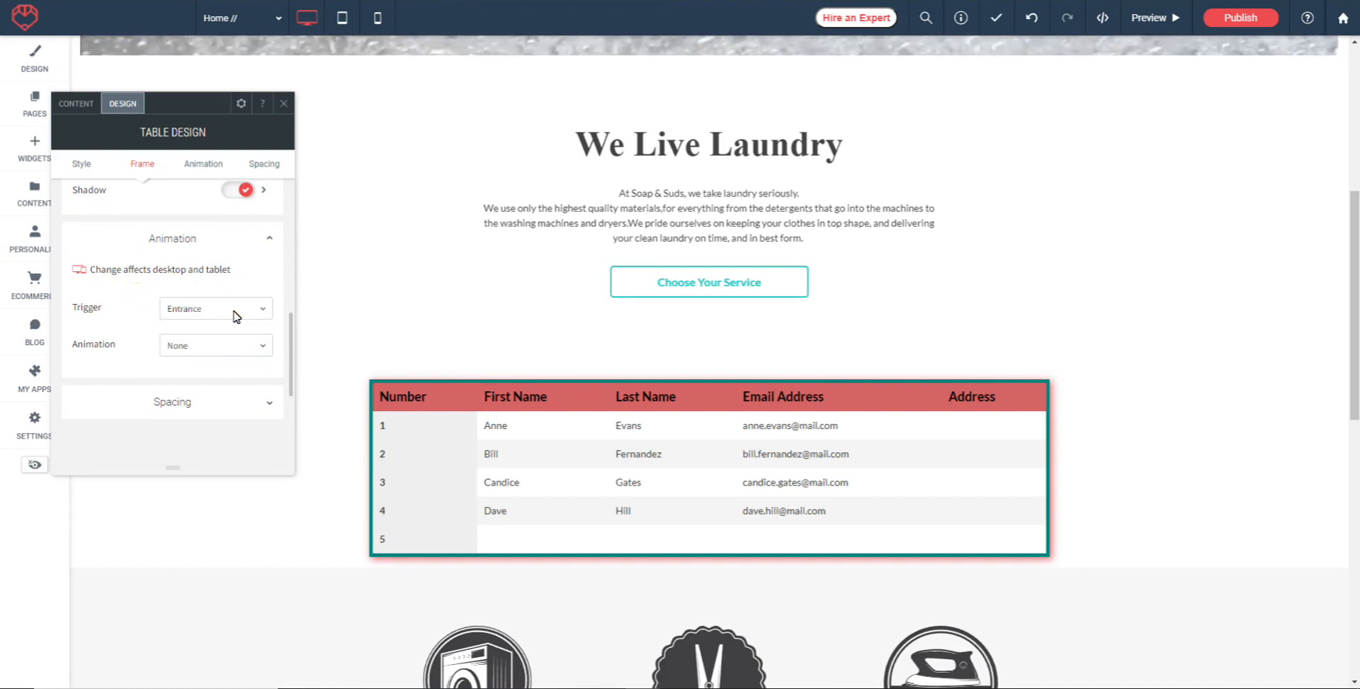
pyautogui.scroll(-3, 1117, 294)
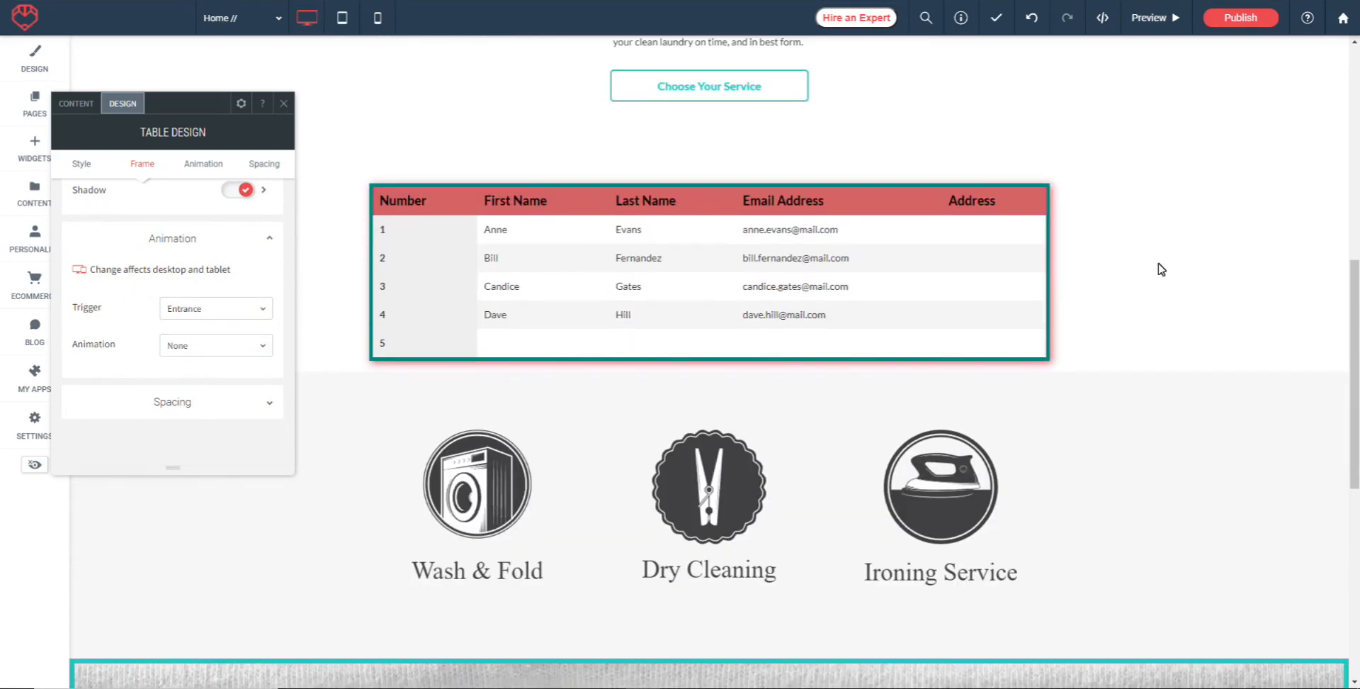
pyautogui.click(231, 352)
pyautogui.click(189, 393)
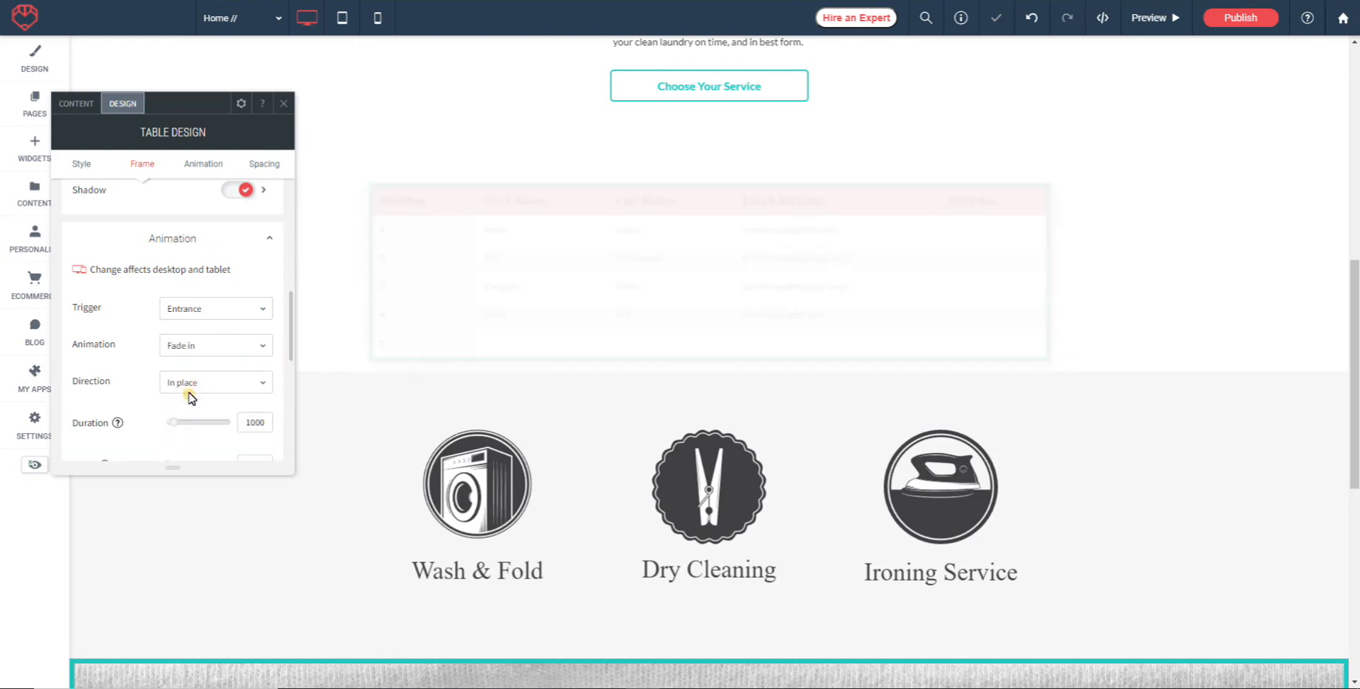
# - Look through the direction options for the table's Fade in animation, keep In place, and preview the animation
pyautogui.scroll(-1, 227, 316)
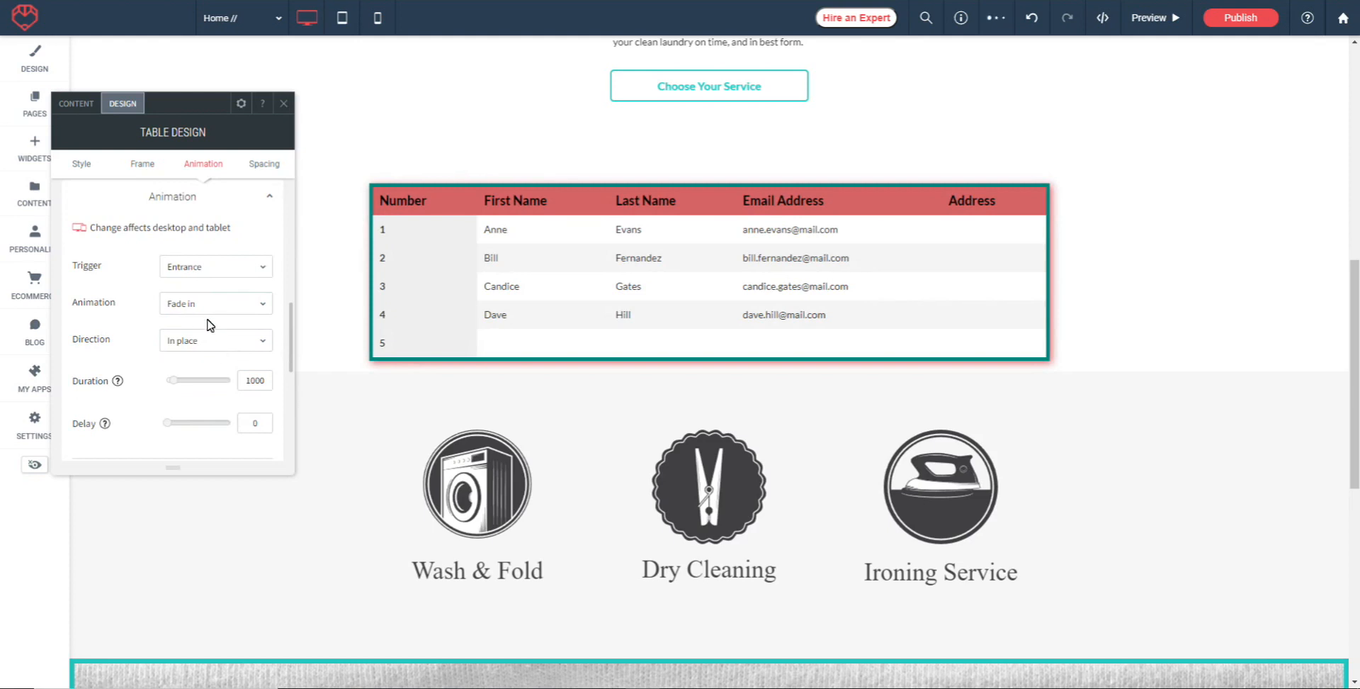
pyautogui.scroll(-1, 240, 315)
pyautogui.click(211, 301)
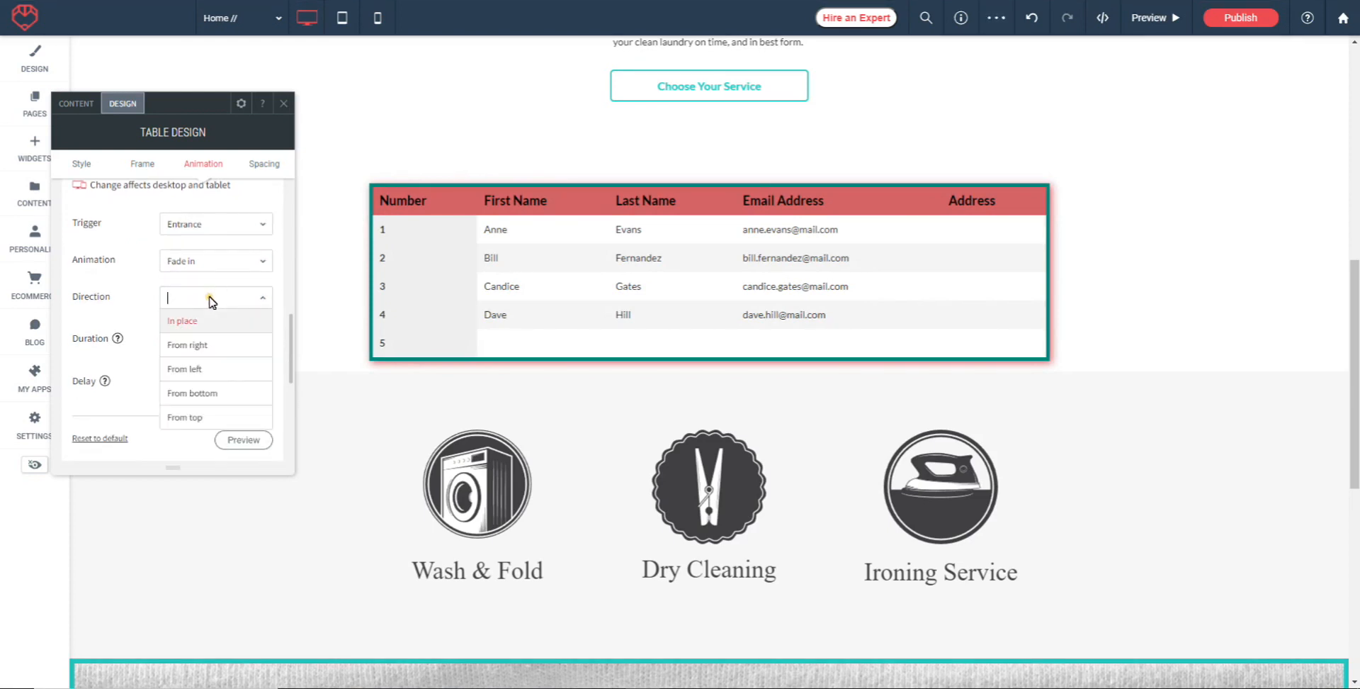
pyautogui.click(140, 293)
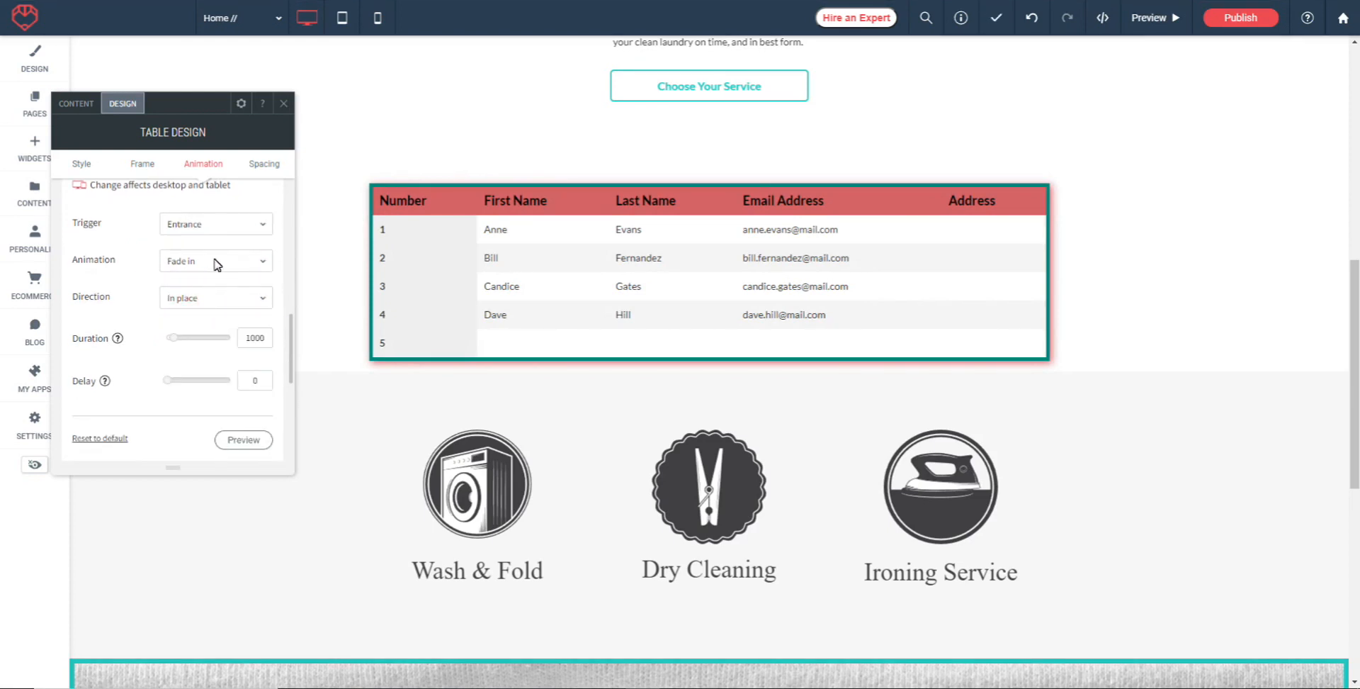
pyautogui.scroll(-1, 208, 398)
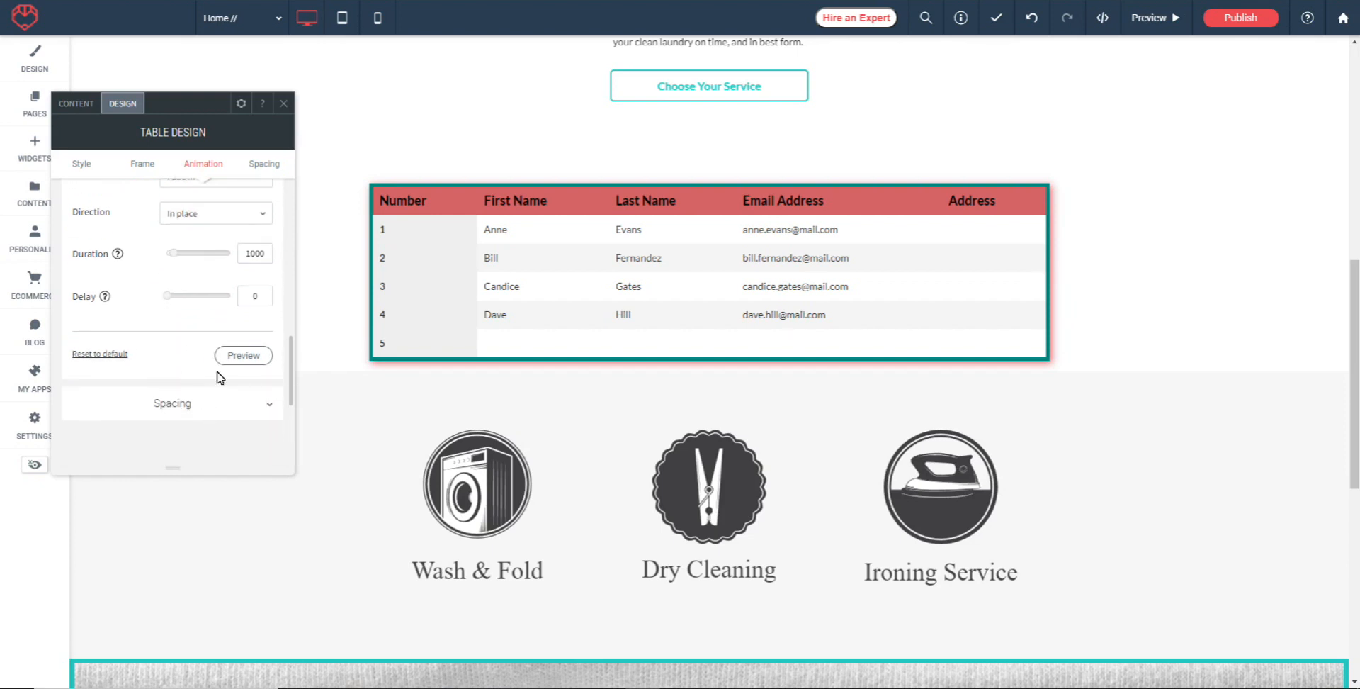
pyautogui.click(247, 357)
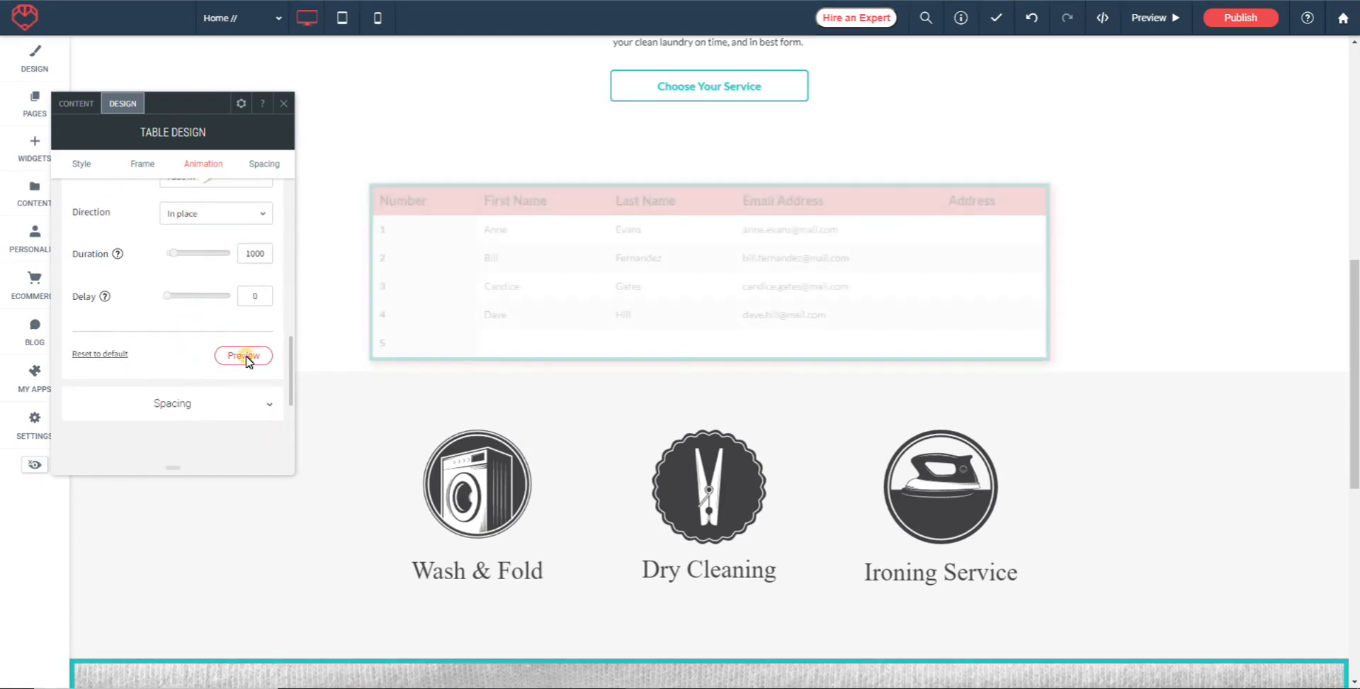
# - View the table's spacing settings and close them, and shrink the table to about 60% of its width
pyautogui.click(174, 404)
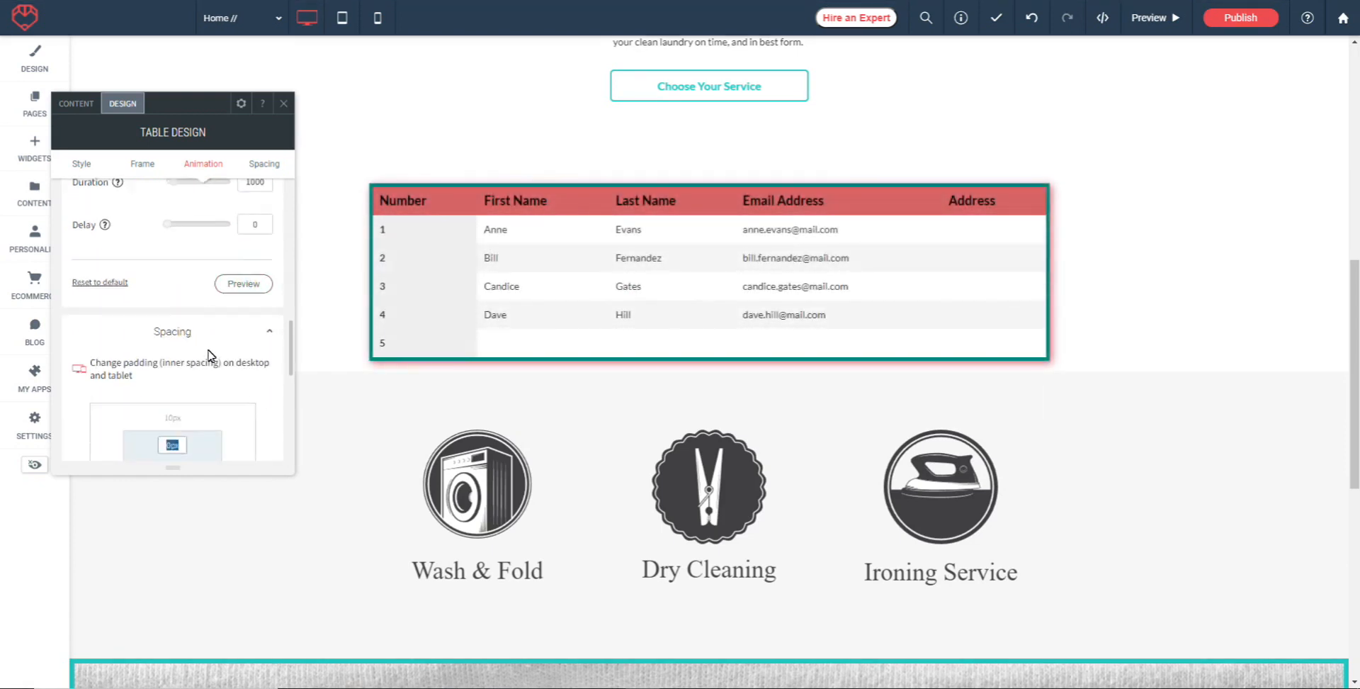
pyautogui.click(1308, 364)
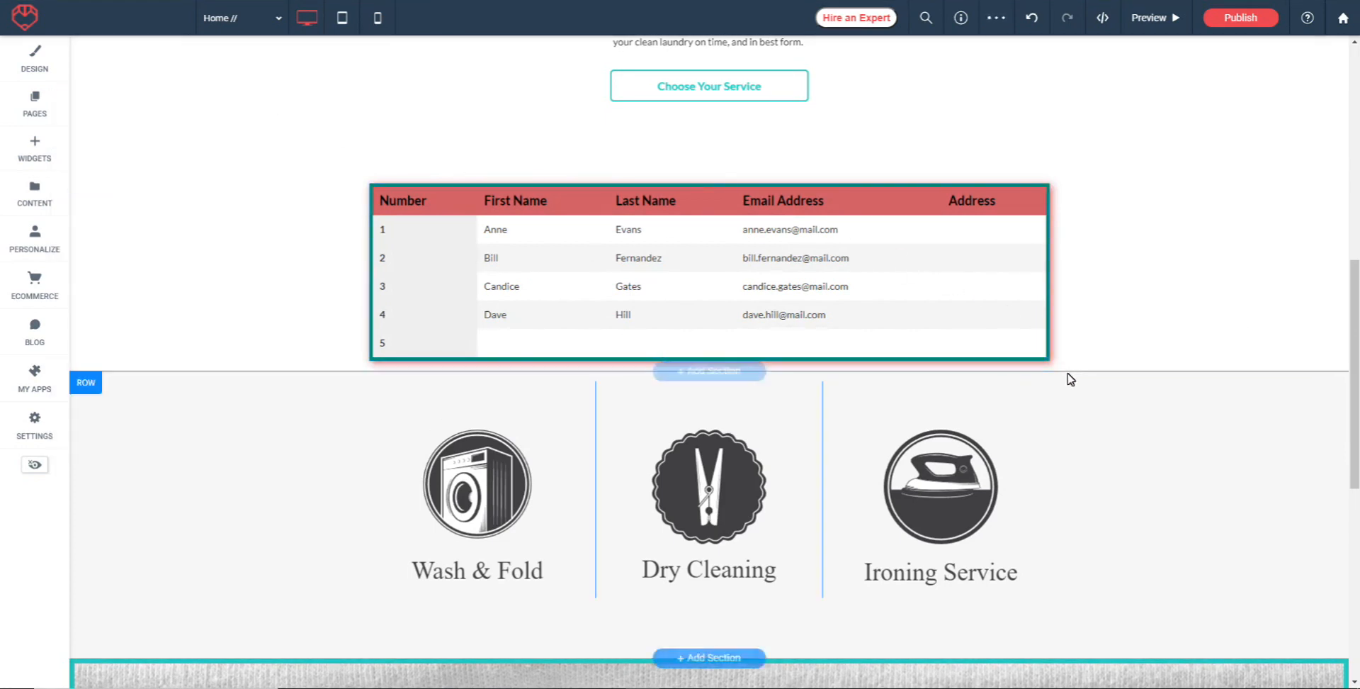
pyautogui.moveTo(1046, 362); pyautogui.dragTo(915, 305)
pyautogui.scroll(3, 1232, 306)
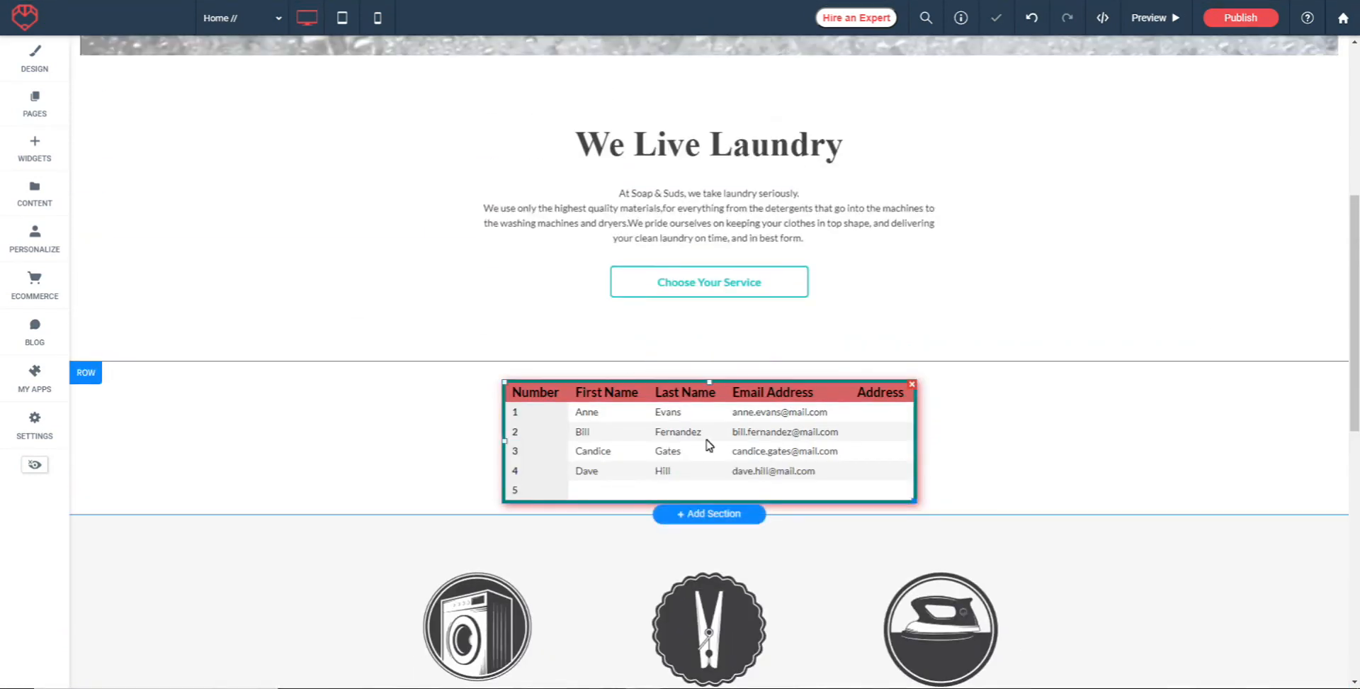
pyautogui.scroll(-1, 597, 313)
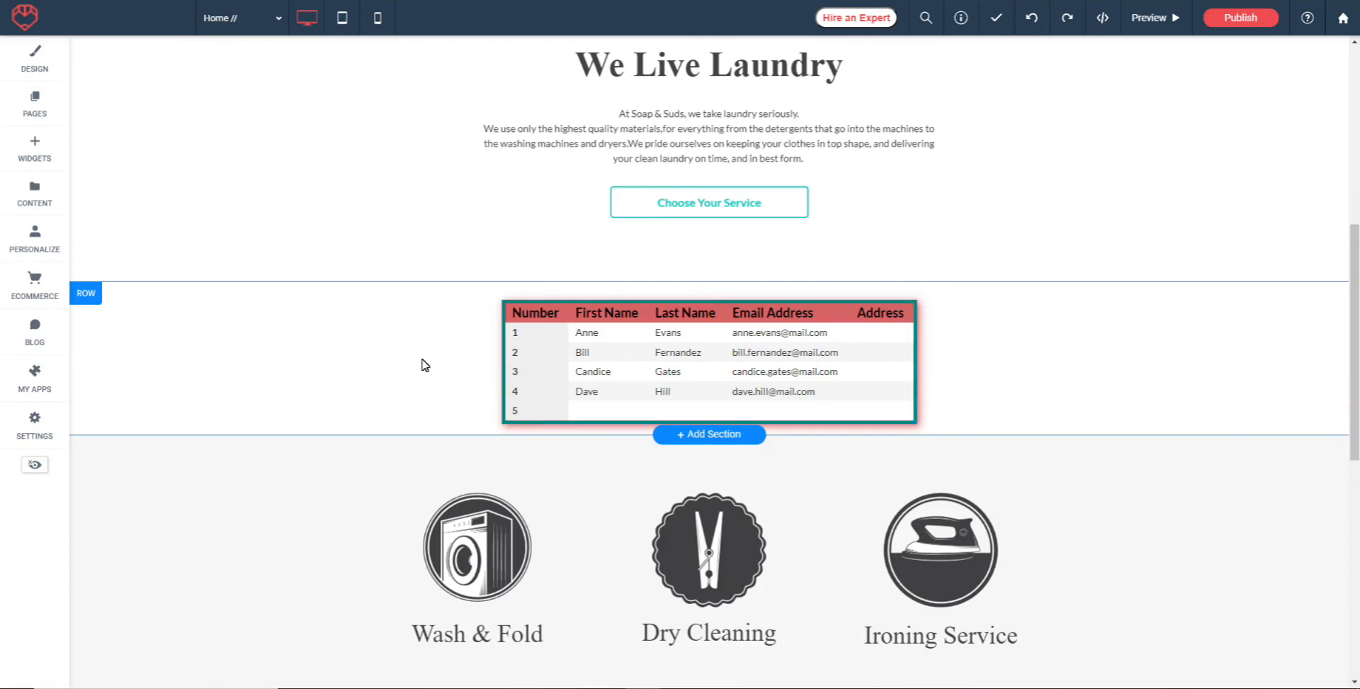
# - Reopen the table's design settings and try right and center placement before aligning the table left within its row
pyautogui.rightClick(613, 346)
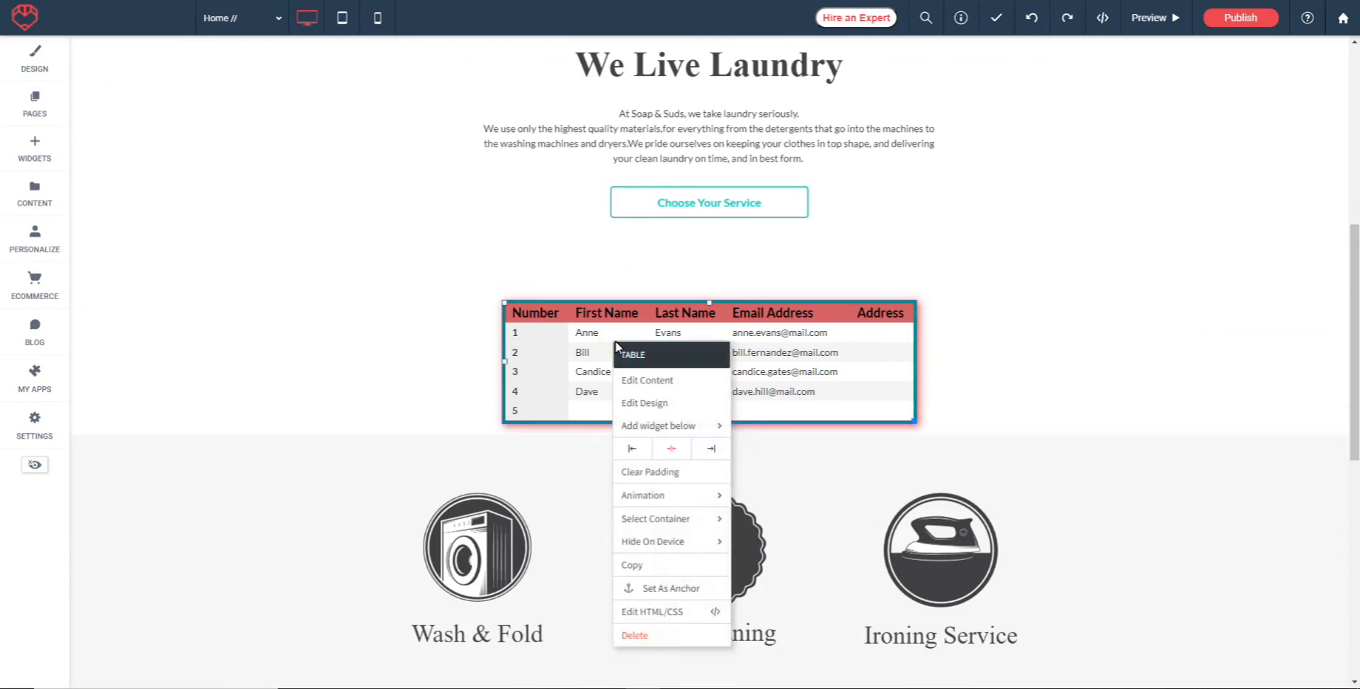
pyautogui.click(639, 404)
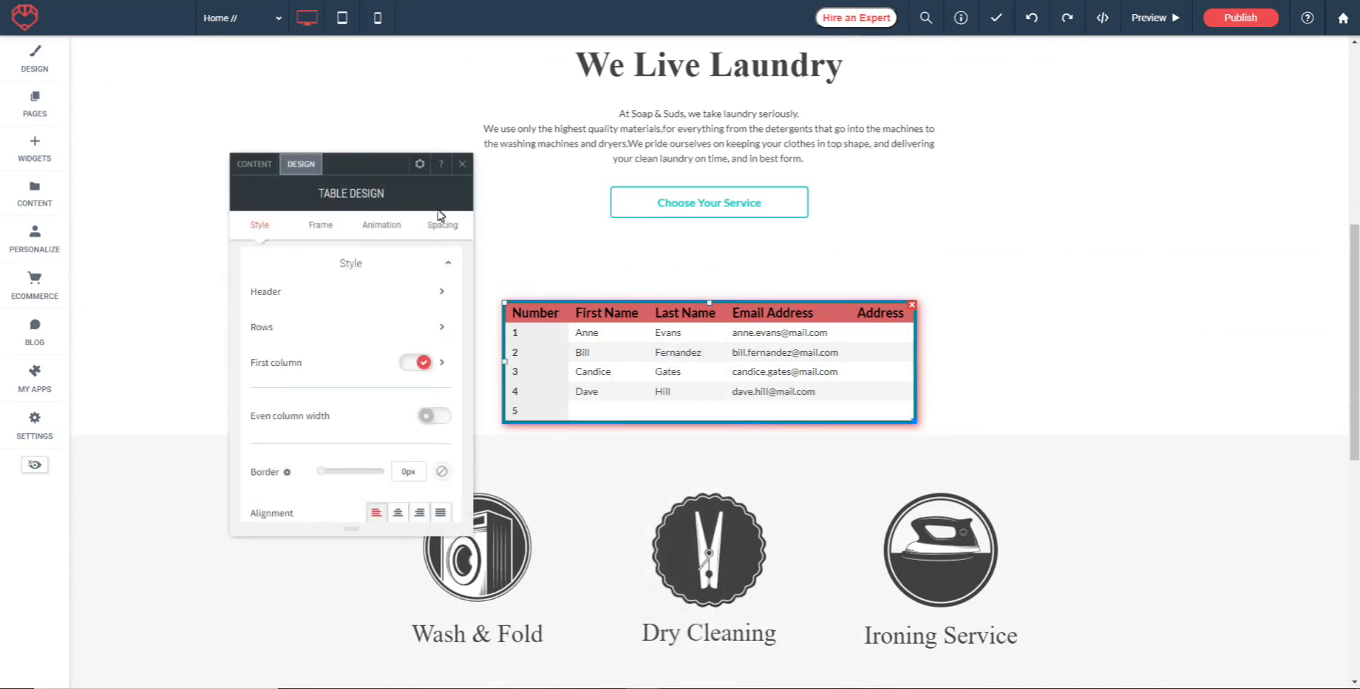
pyautogui.click(418, 164)
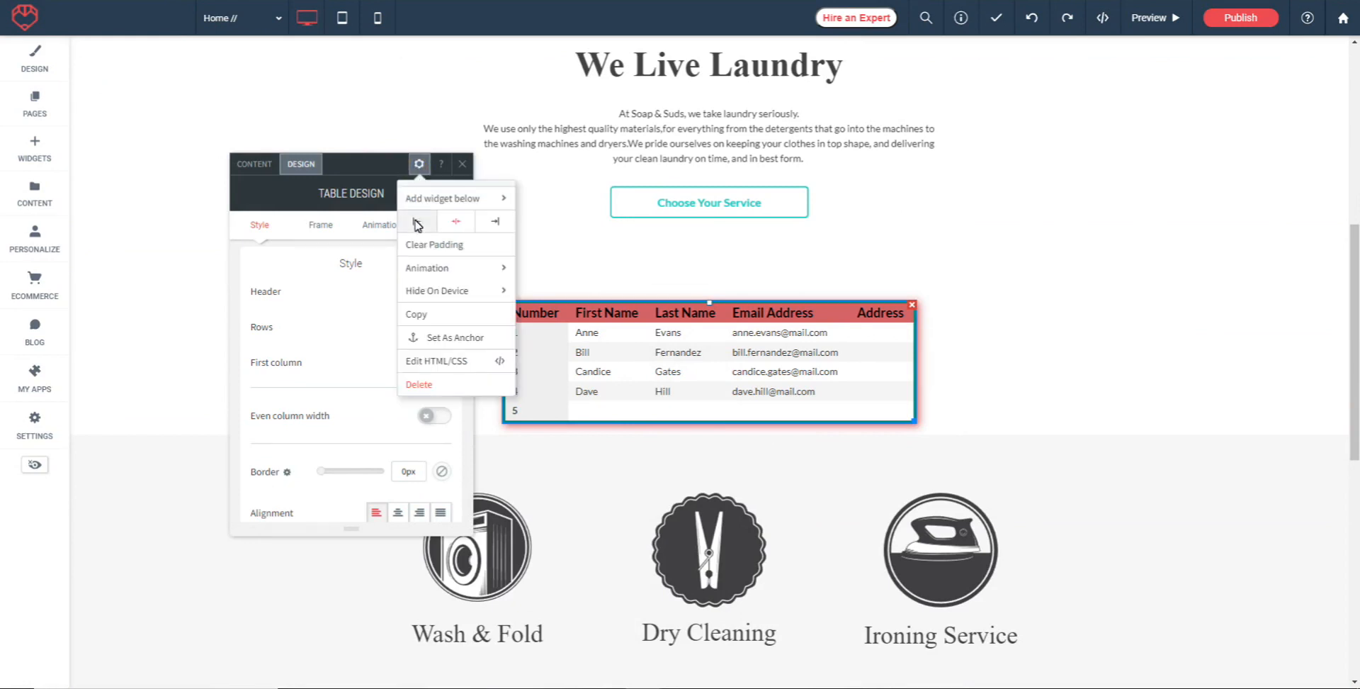
pyautogui.click(495, 224)
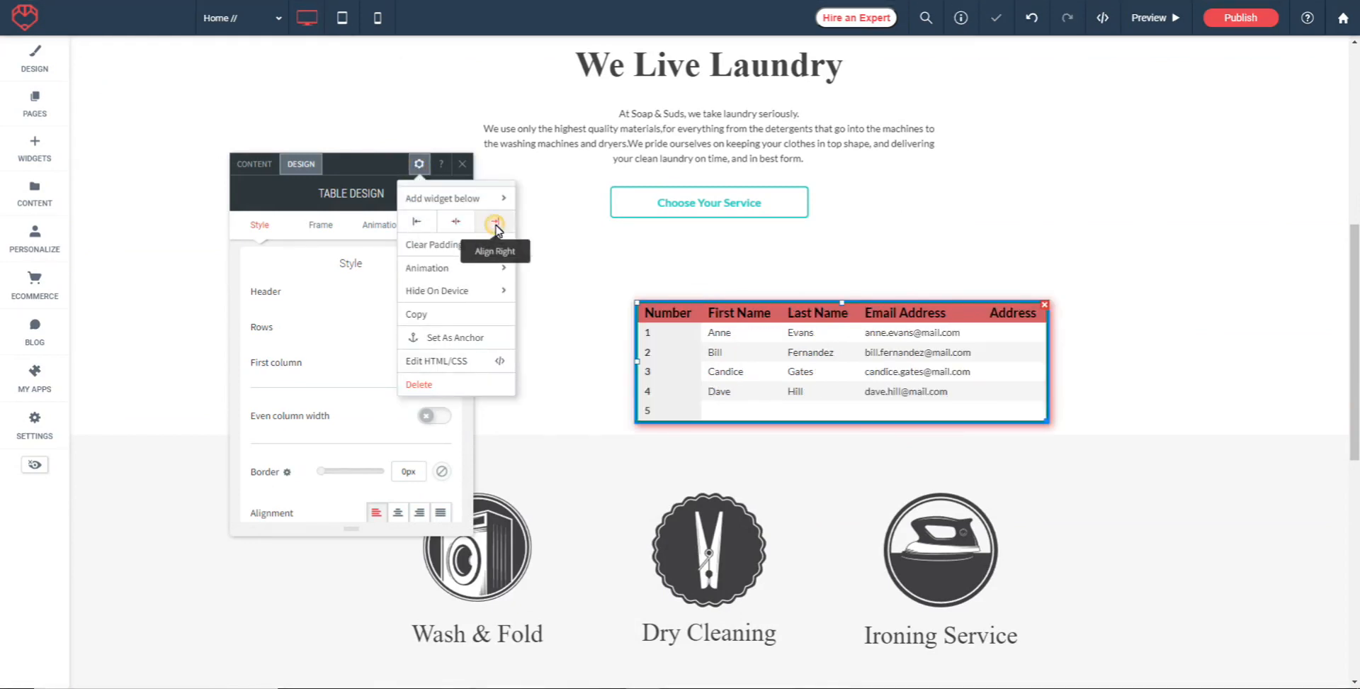
pyautogui.click(456, 223)
pyautogui.click(418, 222)
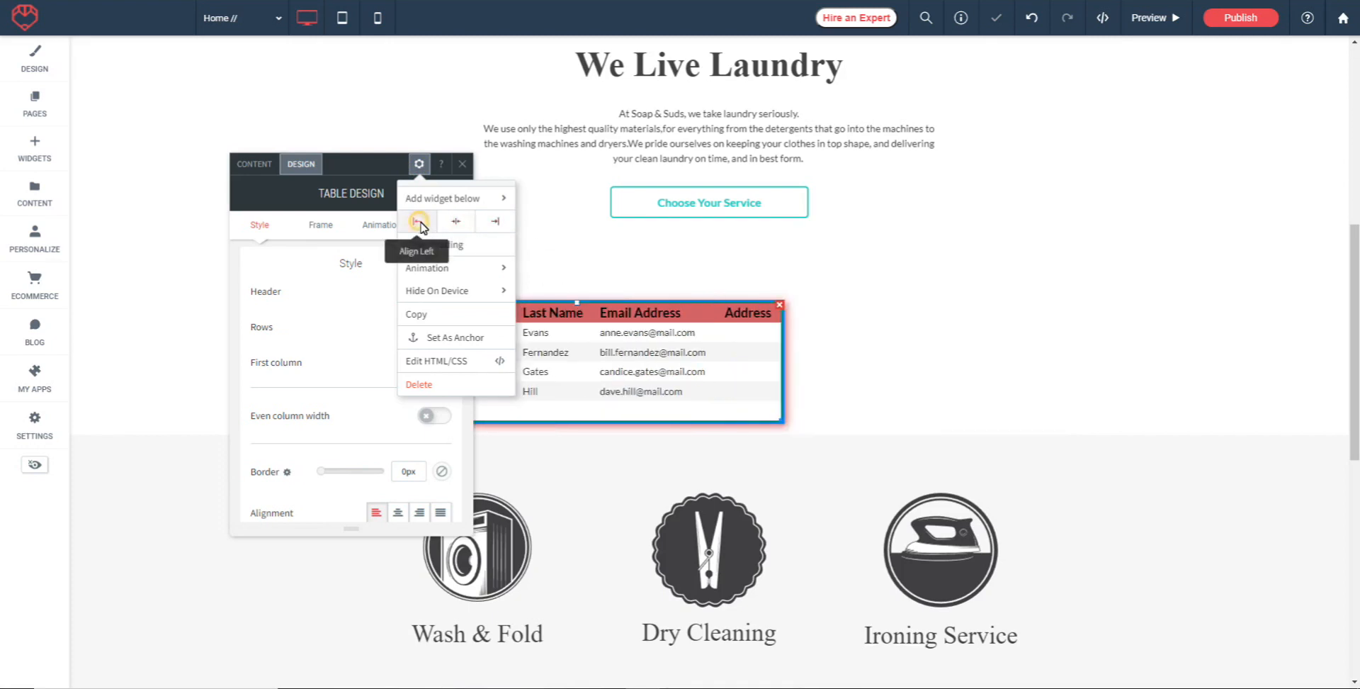